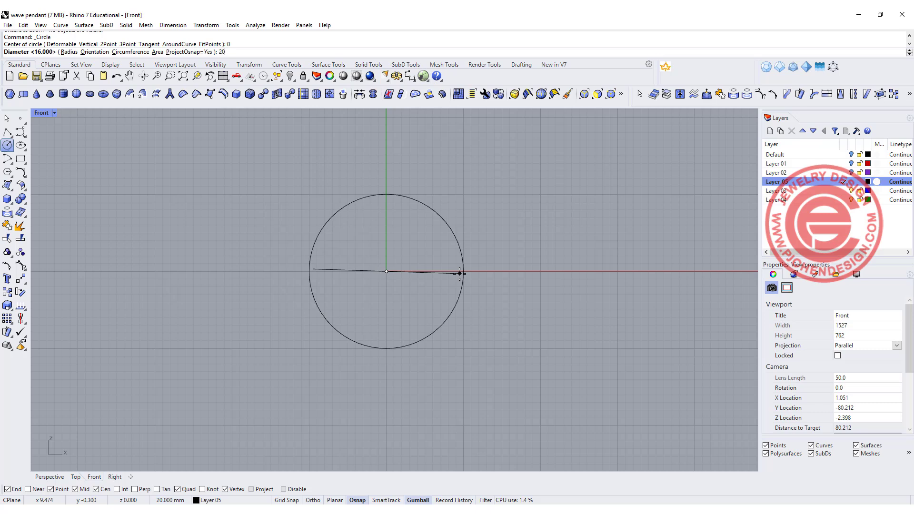
- Finish the origin-centred circle in the Front view with a diameter of 20 mm
type("20")
key("Return")
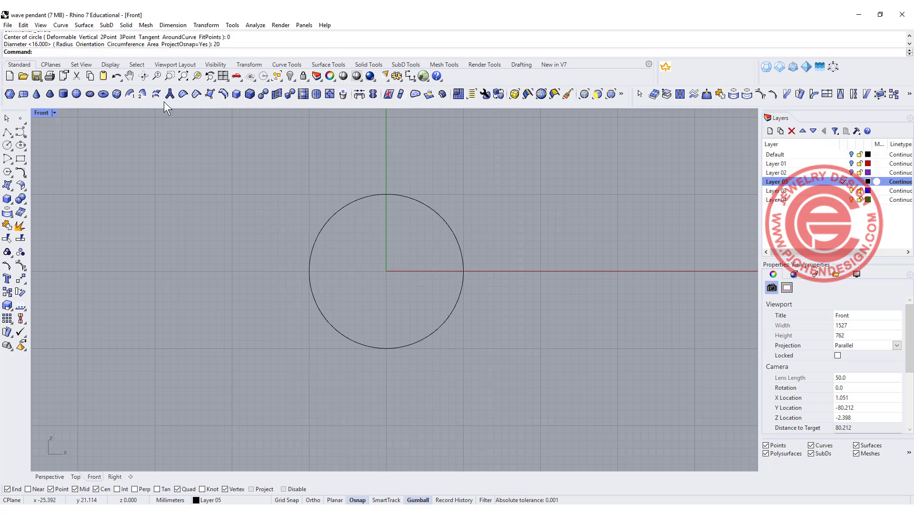
- Draw an S-shaped degree-3 curve with seven control points, running from above the circle through it to below its lower right
left_click(20, 133)
left_click(334, 145)
left_click(396, 178)
left_click(424, 227)
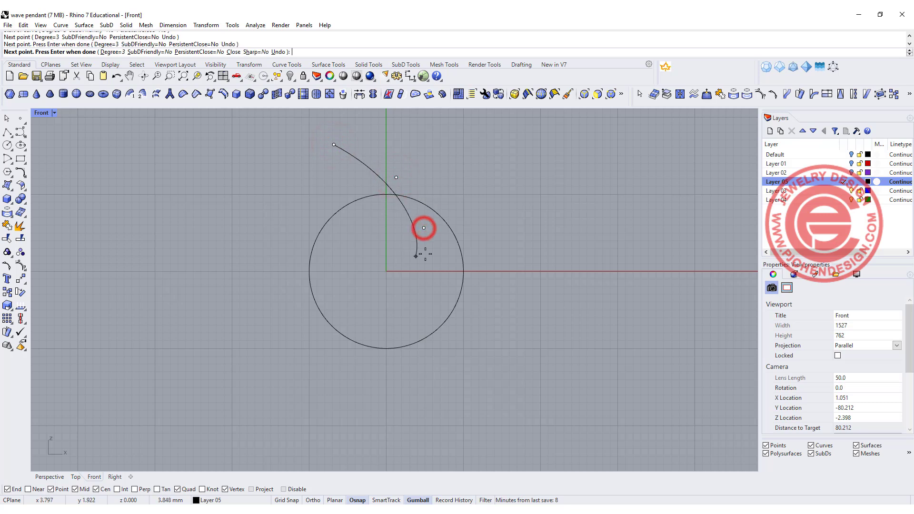
left_click(425, 256)
left_click(364, 306)
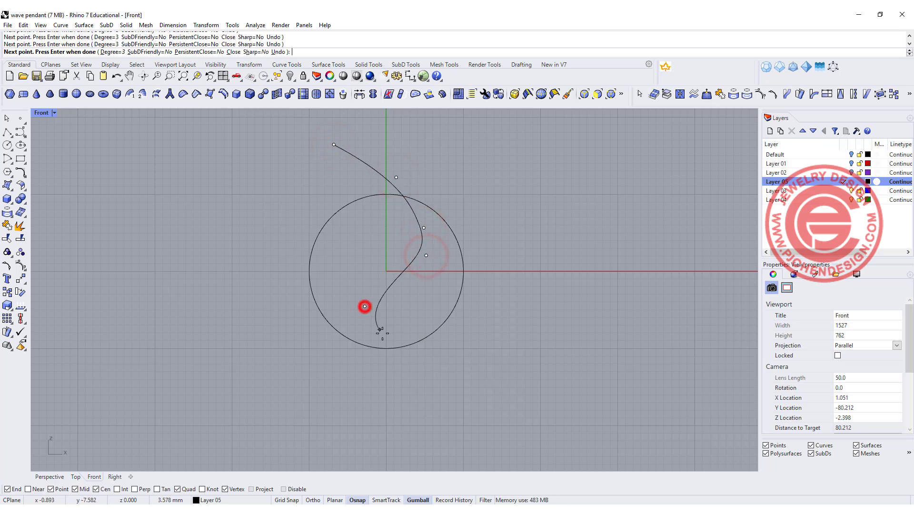
left_click(375, 334)
left_click(414, 390)
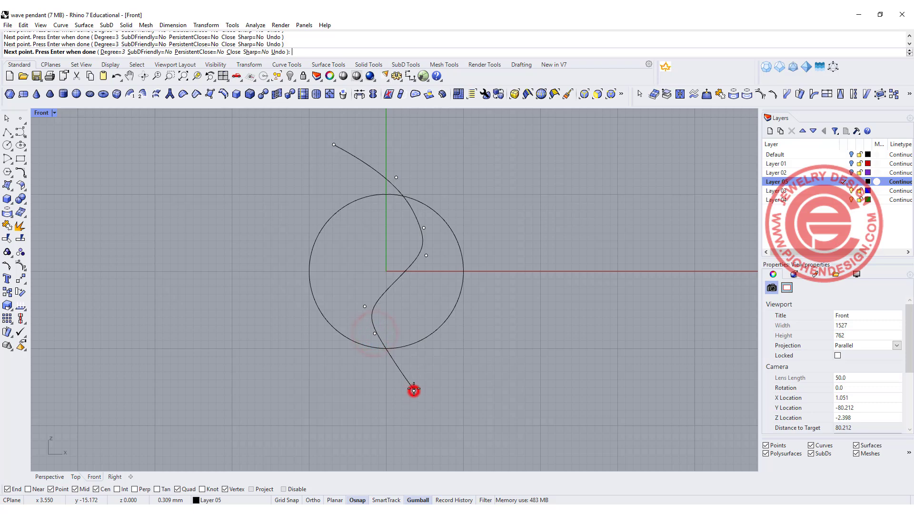
right_click(421, 241)
- Reshape the S-curve's two bends by moving its upper and lower control points, leaving a smooth wave through the circle
scroll(415, 230, "up", 2)
left_click(429, 228)
left_click_drag(446, 207, 455, 183)
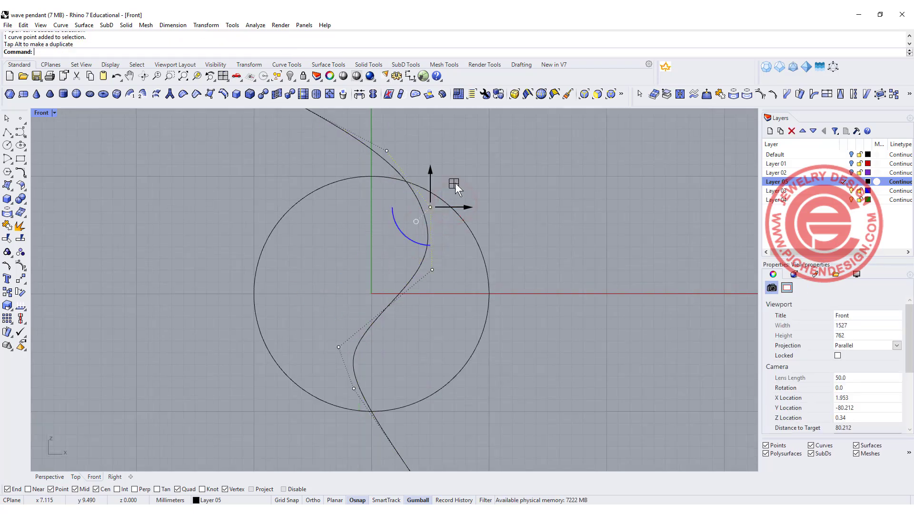
left_click(338, 347)
left_click_drag(371, 347, 333, 345)
left_click(354, 387)
left_click_drag(381, 364, 367, 379)
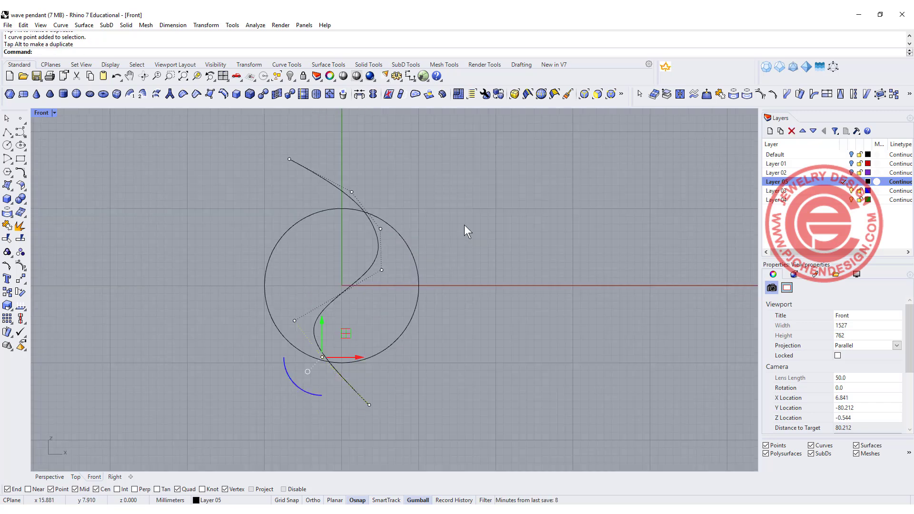
key("Escape")
key("Escape")
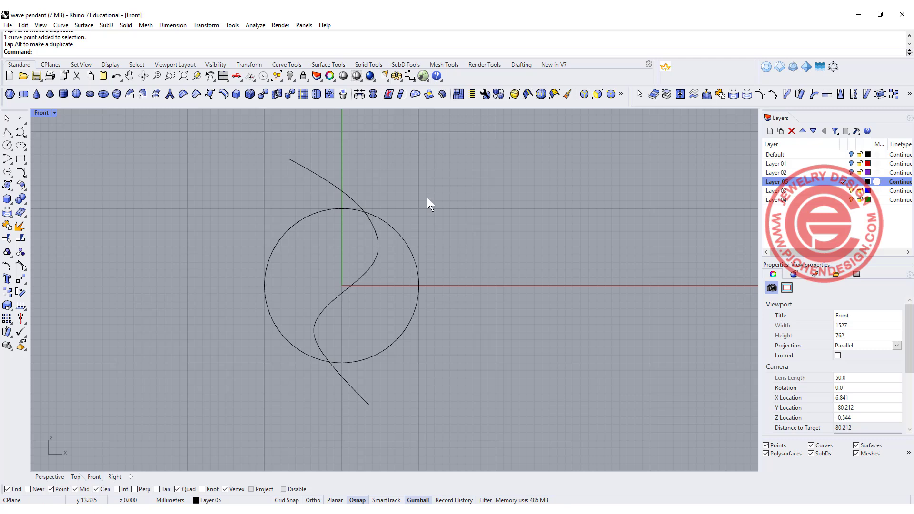
- Draw a tall, shallow arc by start, end and through point just outside the circle's left side, bulging left
left_click(9, 162)
left_click(37, 161)
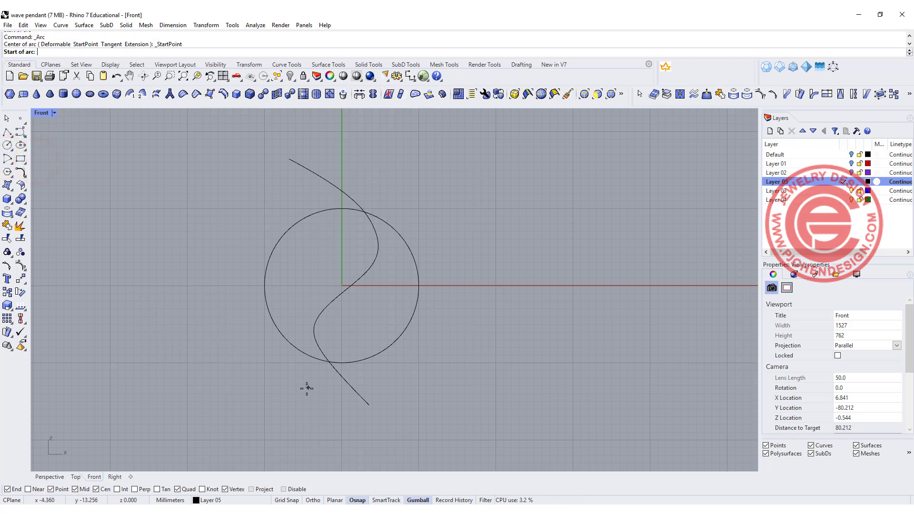
left_click(287, 413)
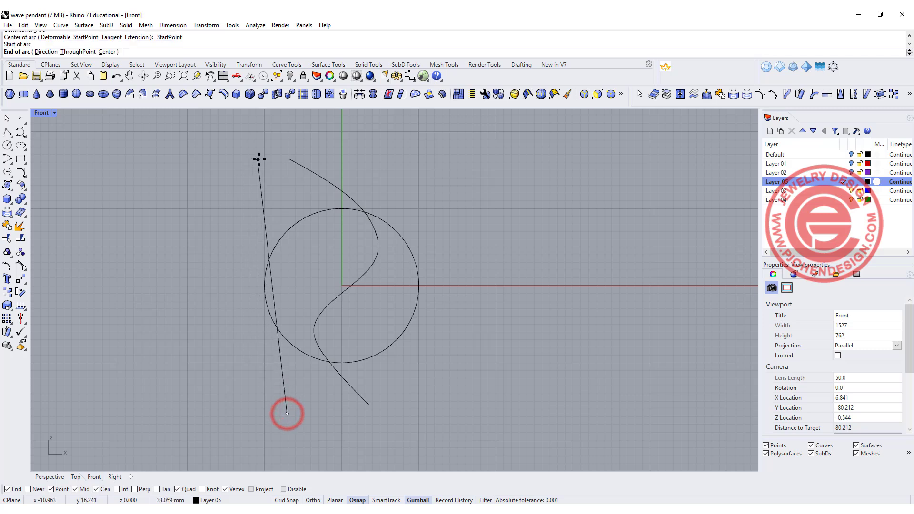
left_click(281, 165)
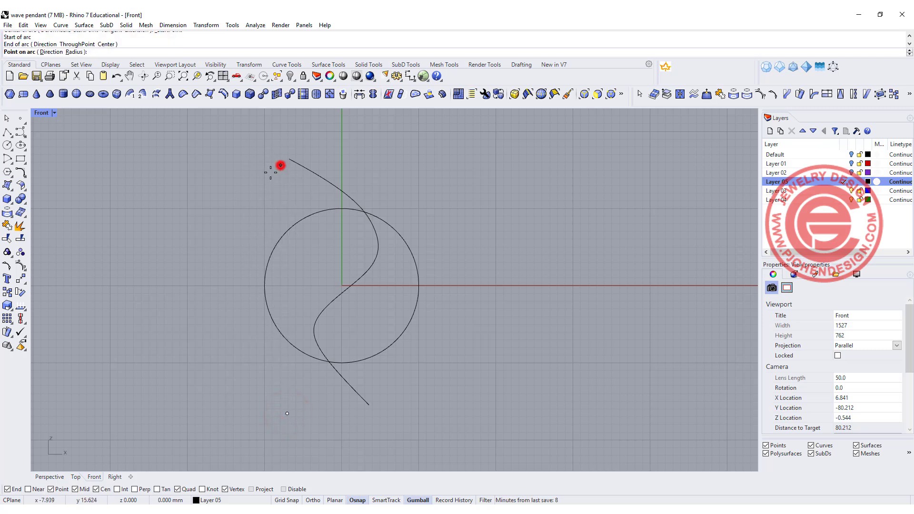
left_click(253, 273)
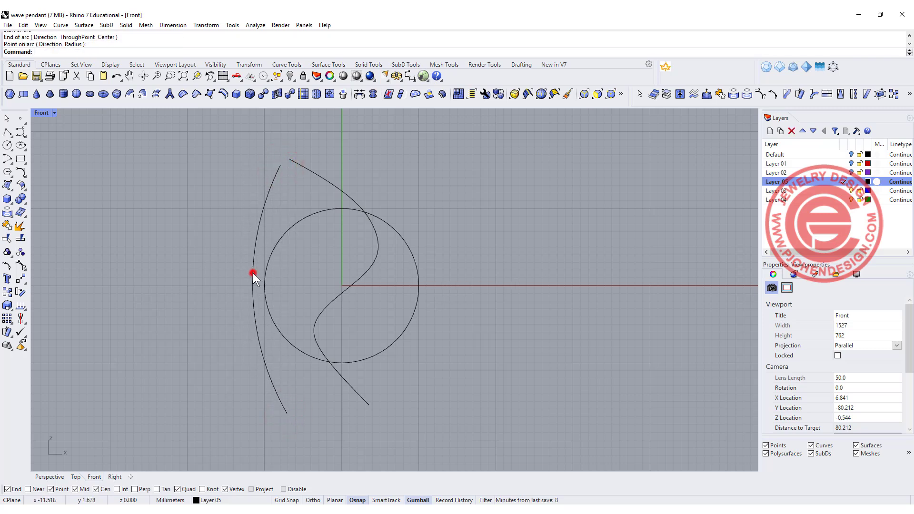
- Draw a second arc outside the circle's right side, running from above the circle to below it and bulging right
key("Return")
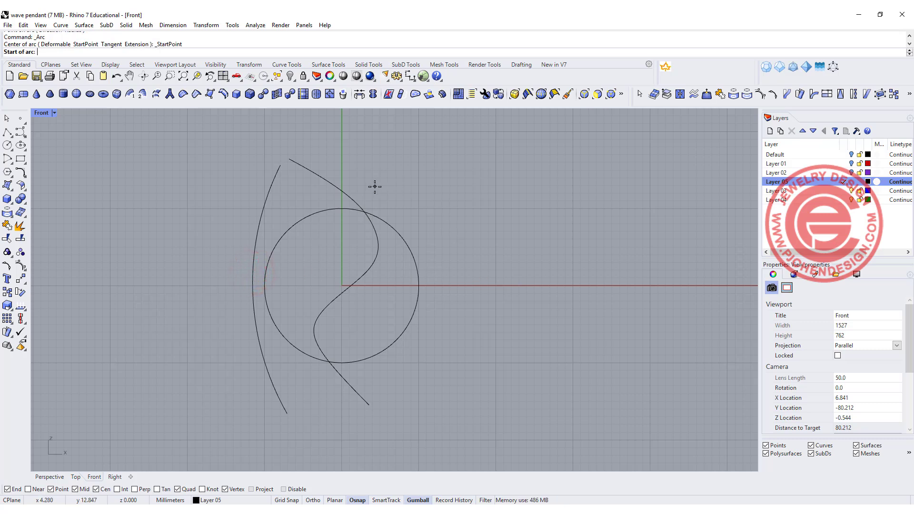
left_click(375, 186)
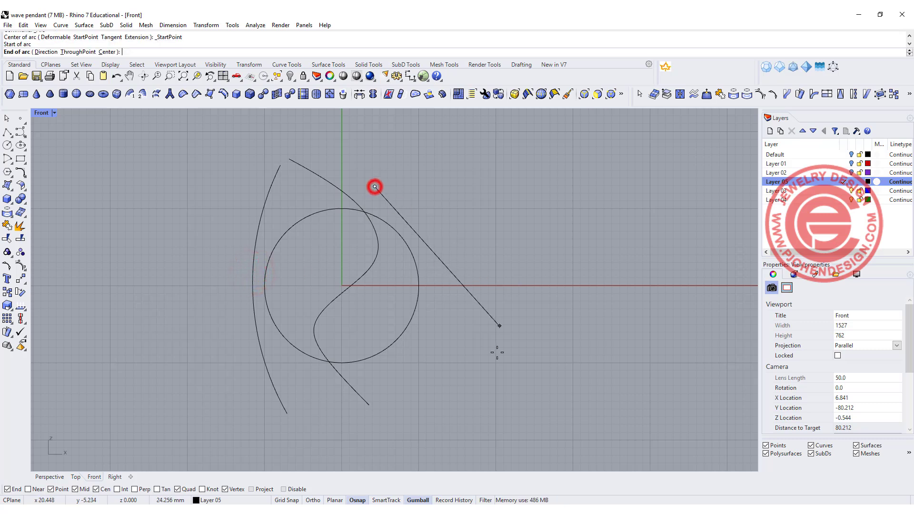
left_click(378, 391)
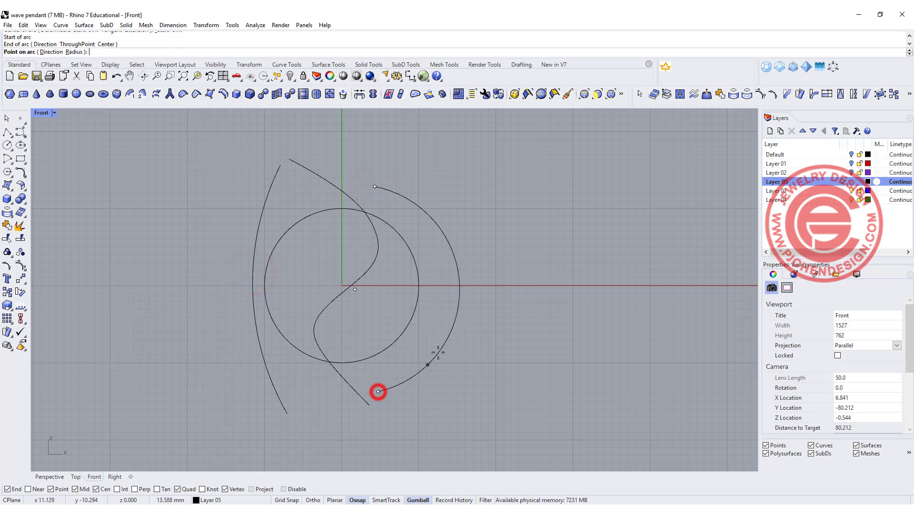
left_click(431, 247)
left_click(508, 326)
- Set the display color of the S-shaped wave curve to Red
right_click_drag(420, 240, 422, 204)
scroll(383, 241, "up", 2)
left_click(363, 260)
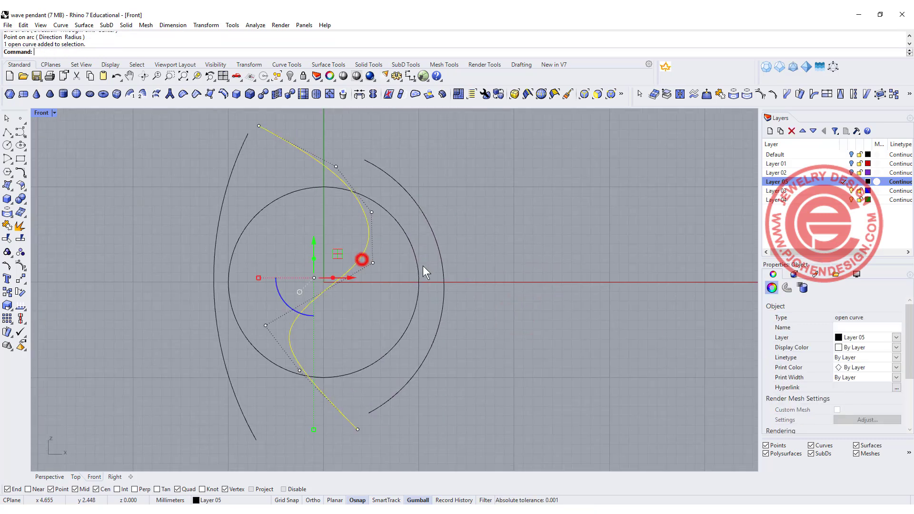
left_click(897, 352)
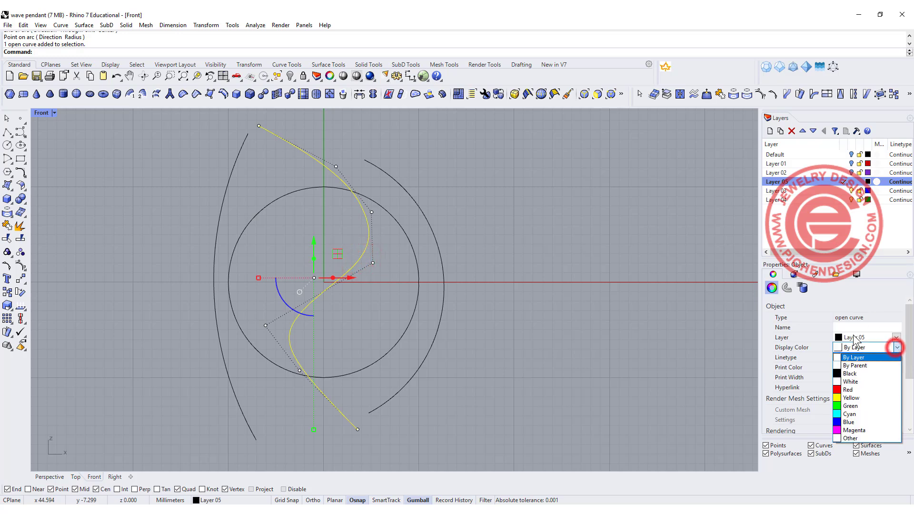
left_click(852, 386)
left_click(516, 238)
right_click_drag(451, 193, 475, 175)
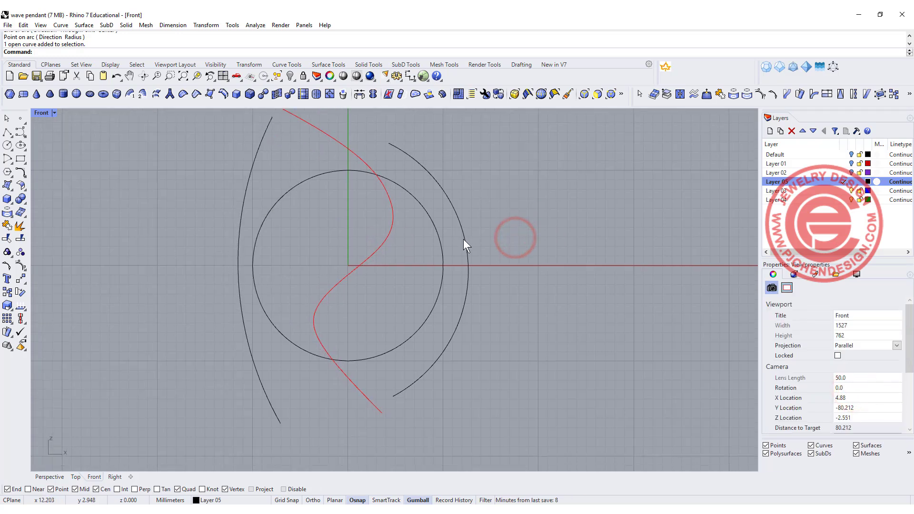
- Create 5 tween curves between the red wave curve and the right arc, with match method Refit on the current layer
left_click(464, 236)
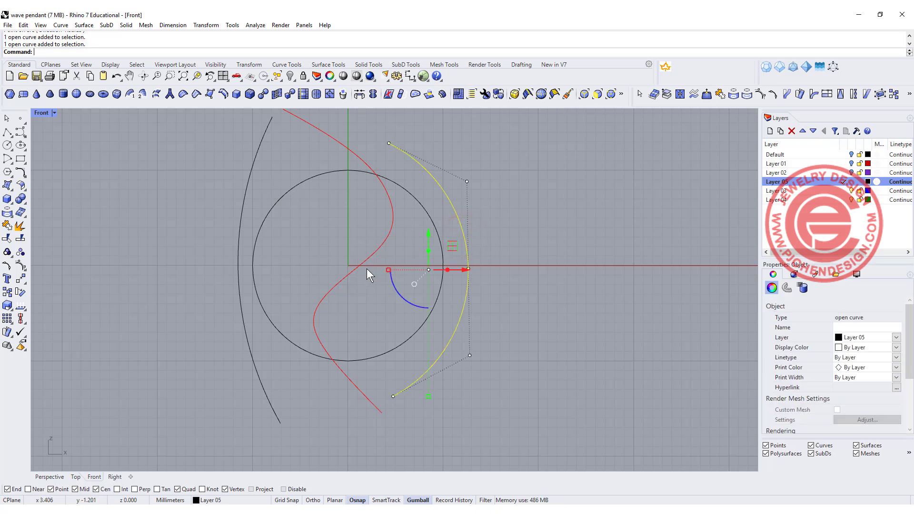
left_click(353, 273)
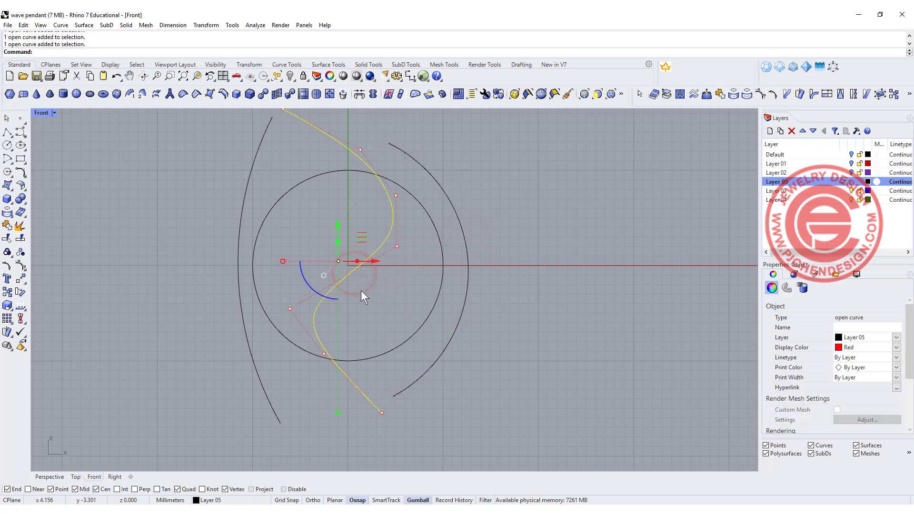
right_click_drag(412, 292, 398, 291)
left_click(529, 288)
type("TweenCurves")
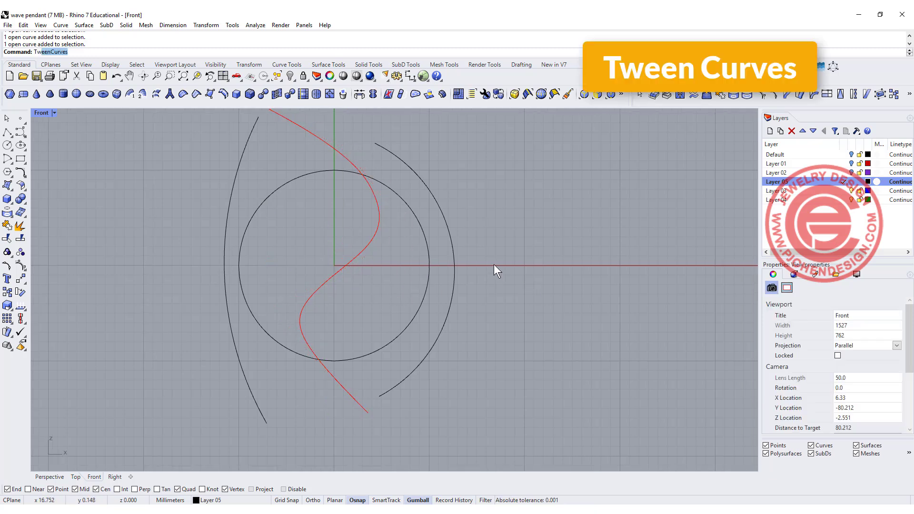
key("Return")
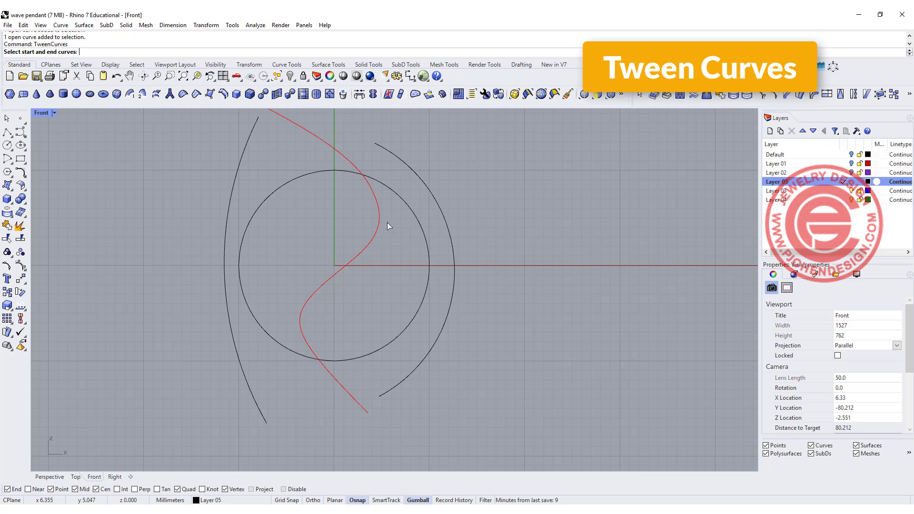
left_click(377, 232)
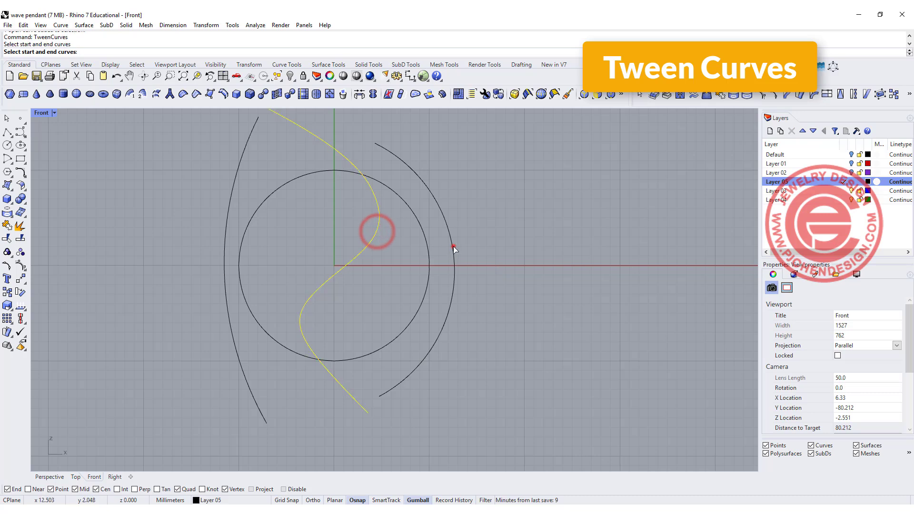
left_click(454, 248)
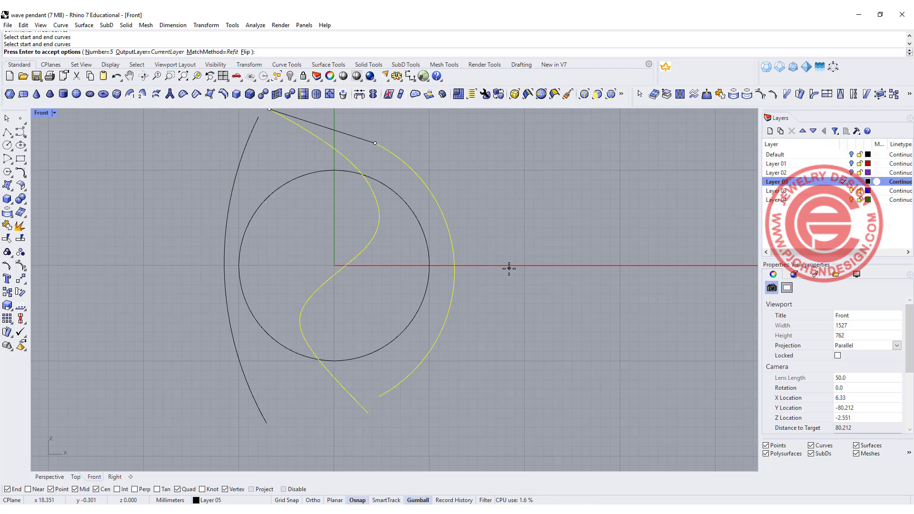
key("Return")
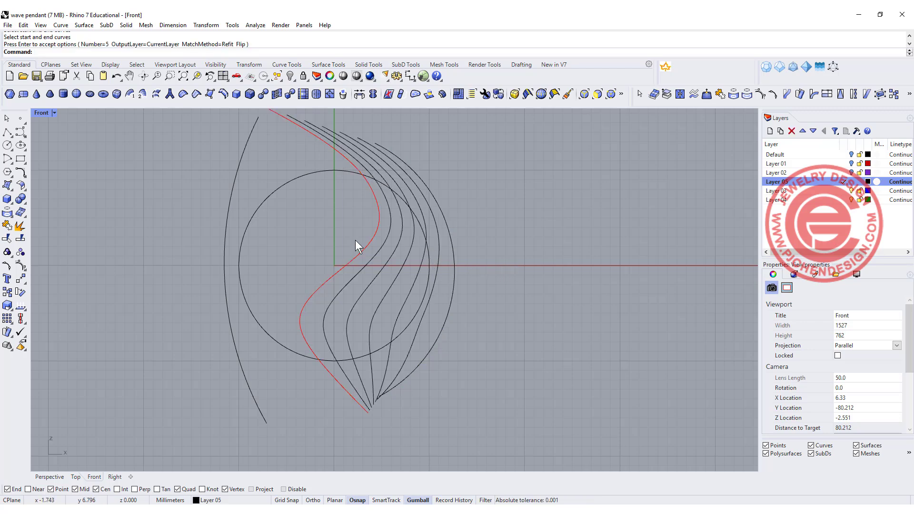
right_click_drag(446, 285, 460, 263)
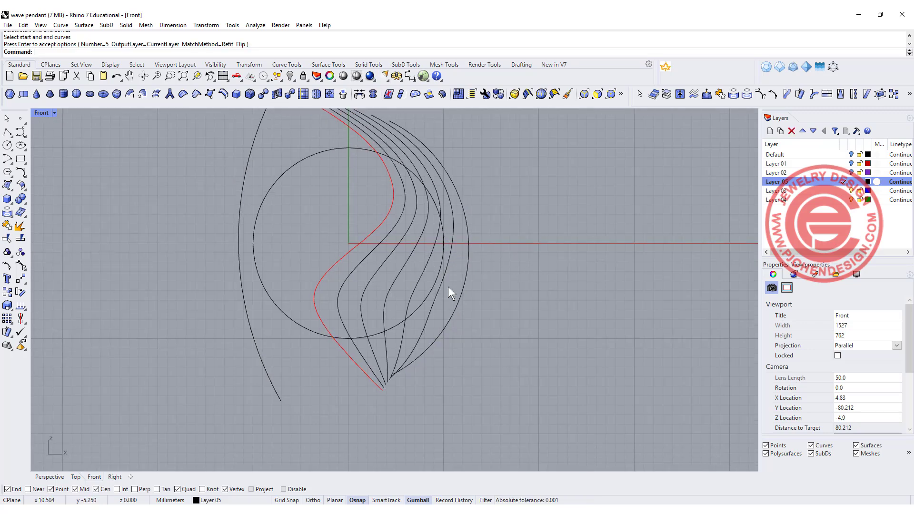
scroll(448, 272, "up", 2)
left_click(450, 261)
scroll(478, 238, "down", 2)
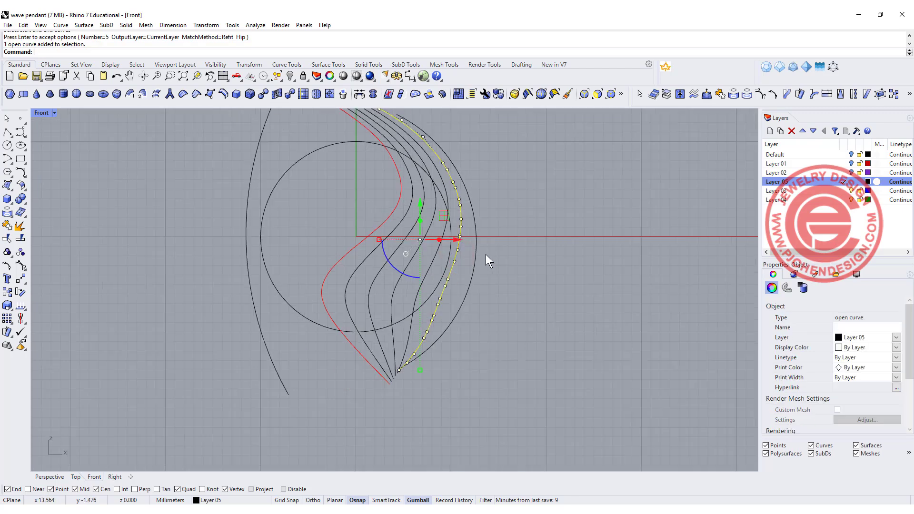
right_click_drag(486, 253, 475, 291)
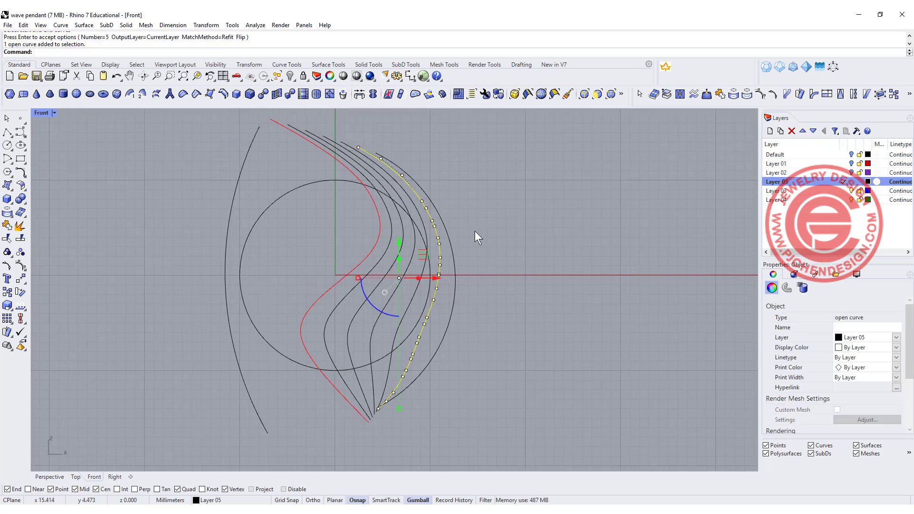
left_click(378, 209)
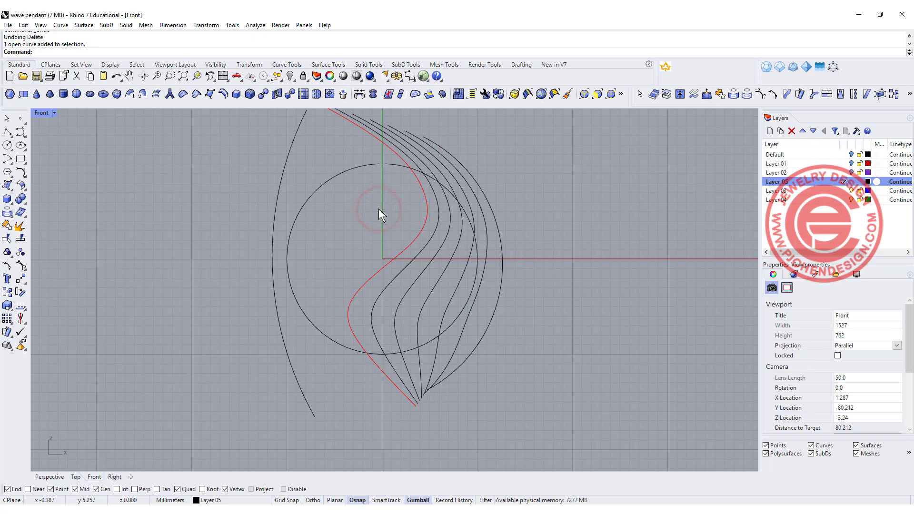
- Create 5 tween curves between the red wave curve and the left arc, using the Refit match method
type("Tw")
key("Return")
left_click(423, 229)
left_click(283, 187)
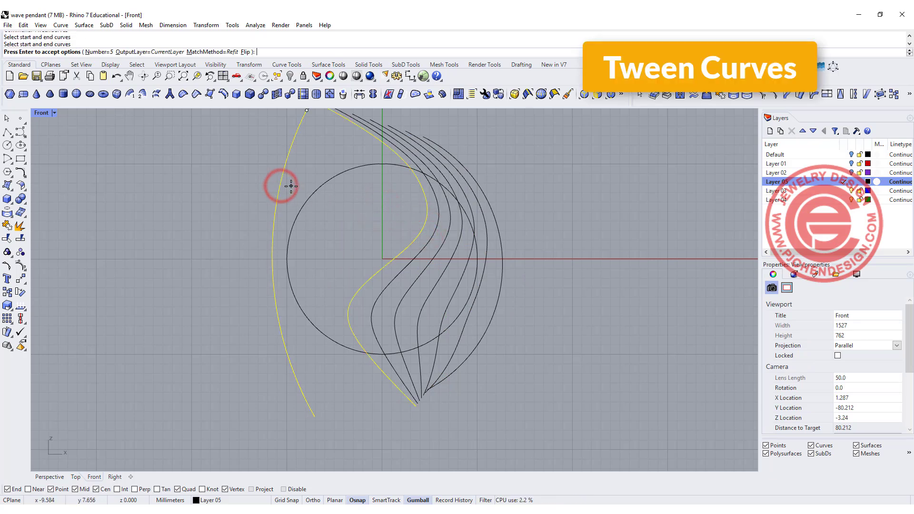
key("Return")
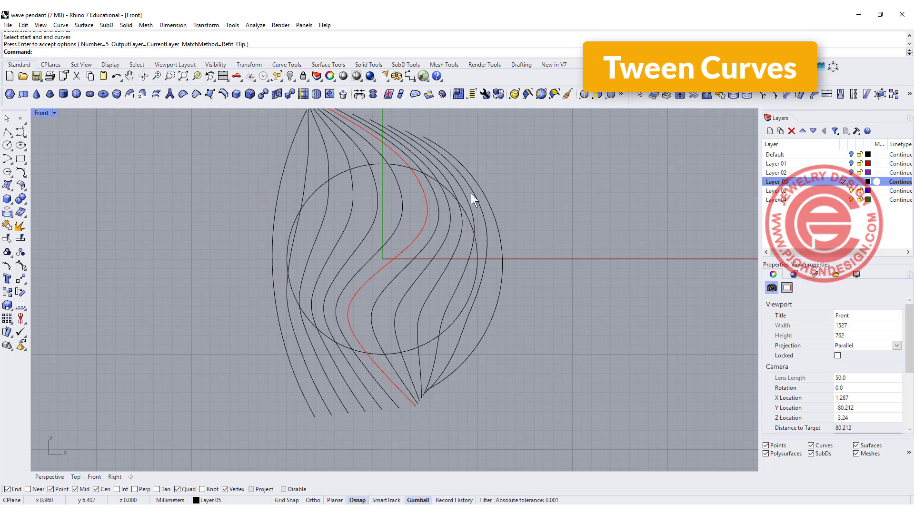
- Draw a downward-bulging arc across the lower ends of the wave curves, just below the circle and extending past both outer arcs
right_click_drag(467, 198, 471, 211)
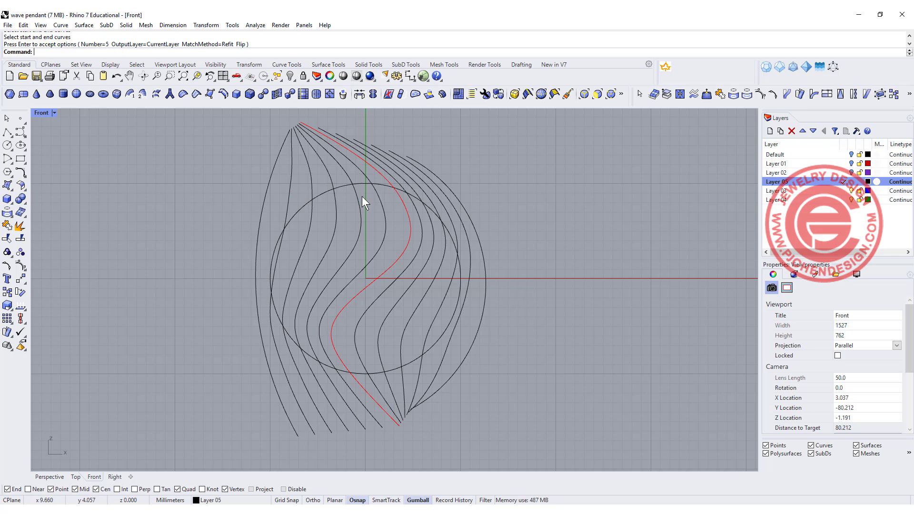
scroll(399, 367, "up", 5)
right_click_drag(399, 367, 360, 253)
scroll(381, 323, "down", 3)
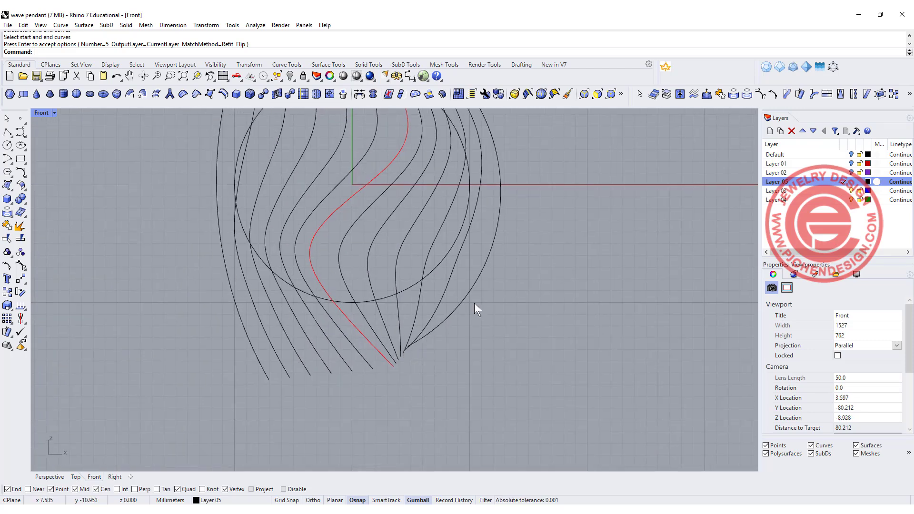
right_click_drag(470, 316, 463, 343)
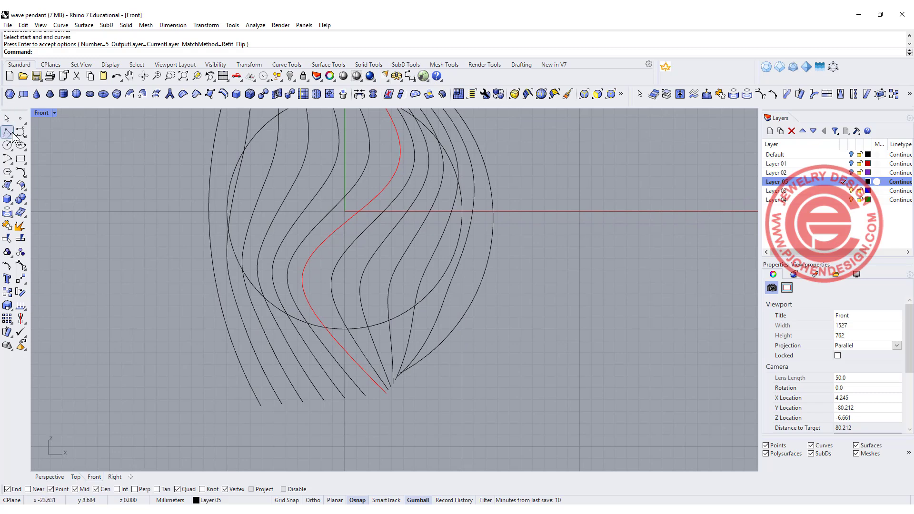
left_click(8, 160)
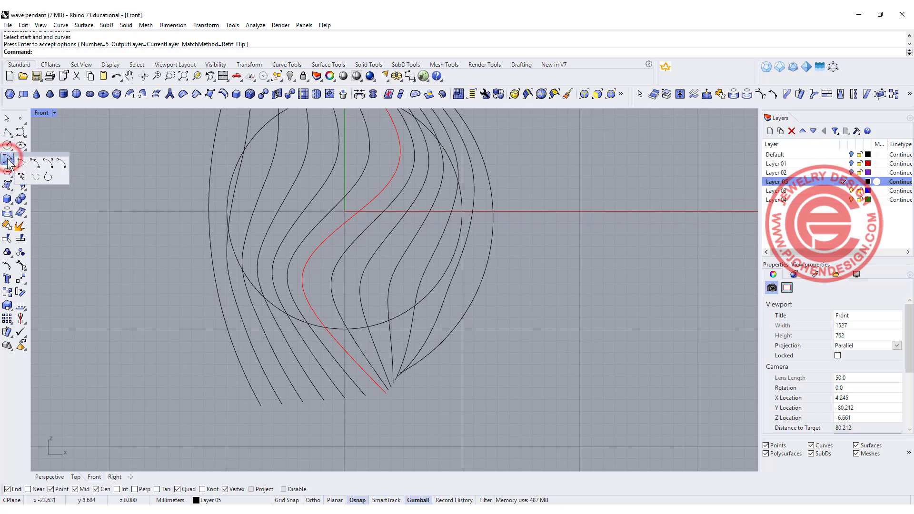
left_click(36, 163)
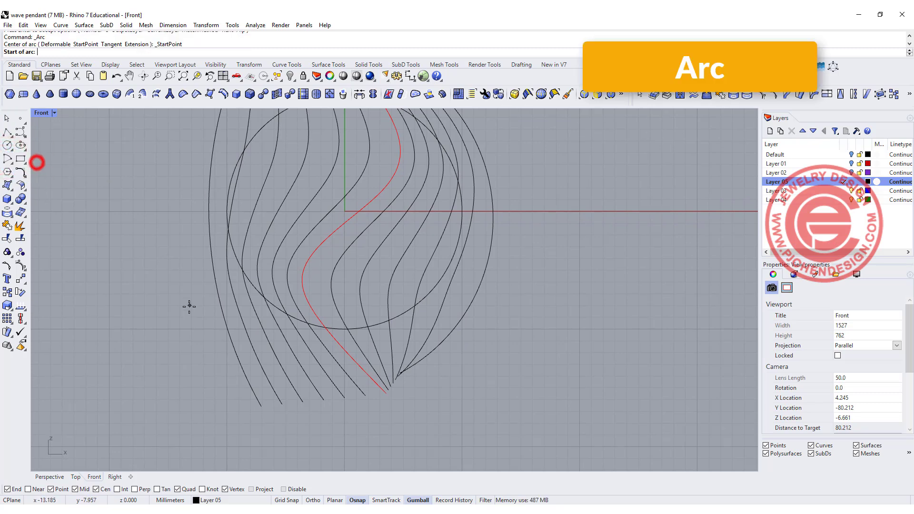
left_click(196, 261)
left_click(526, 308)
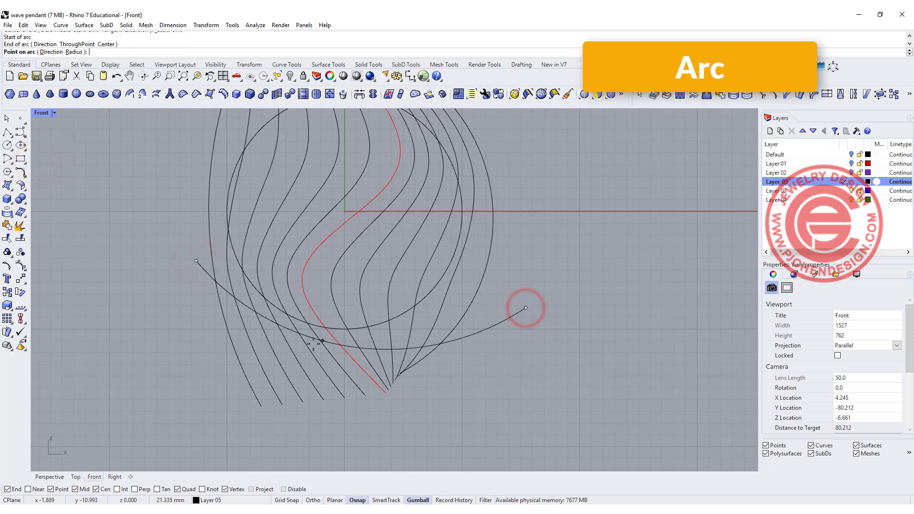
left_click(307, 337)
- Draw an upward-bulging arc across the upper ends of the wave curves, just above the circle
scroll(434, 288, "down", 3)
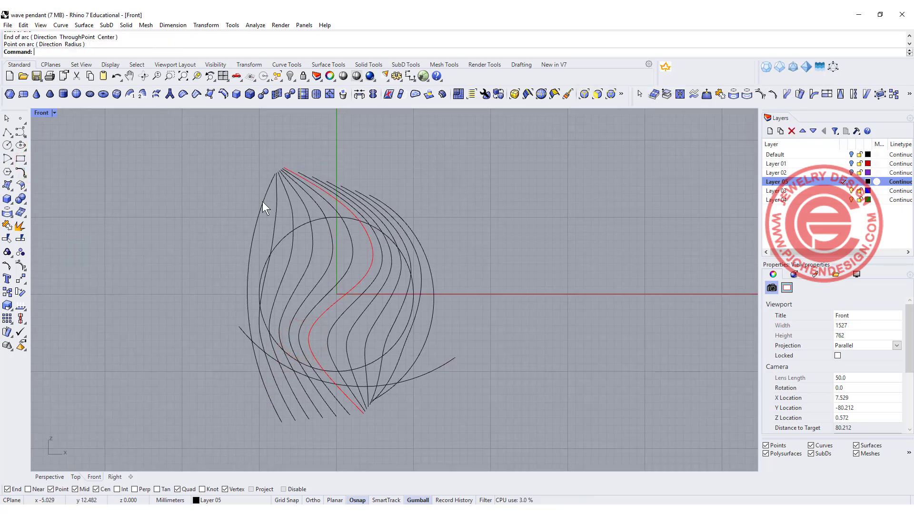
key("Return")
left_click(229, 242)
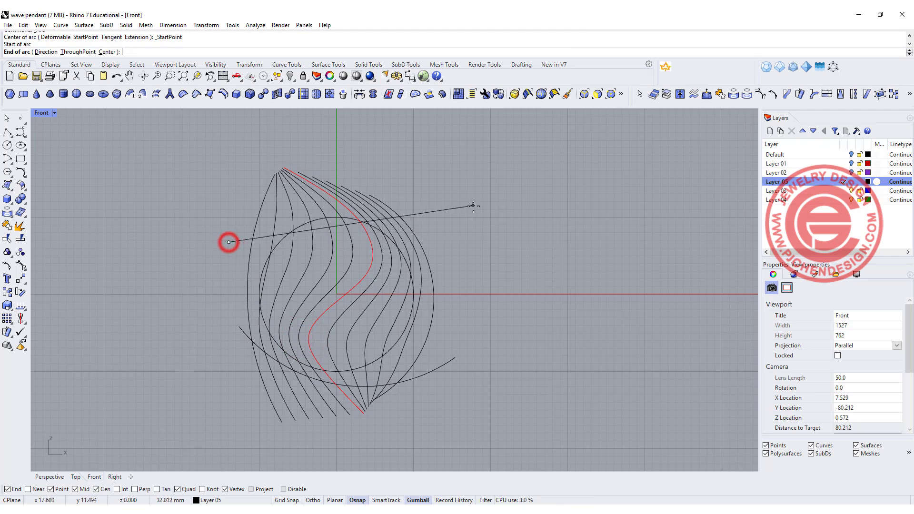
left_click(431, 238)
left_click(314, 206)
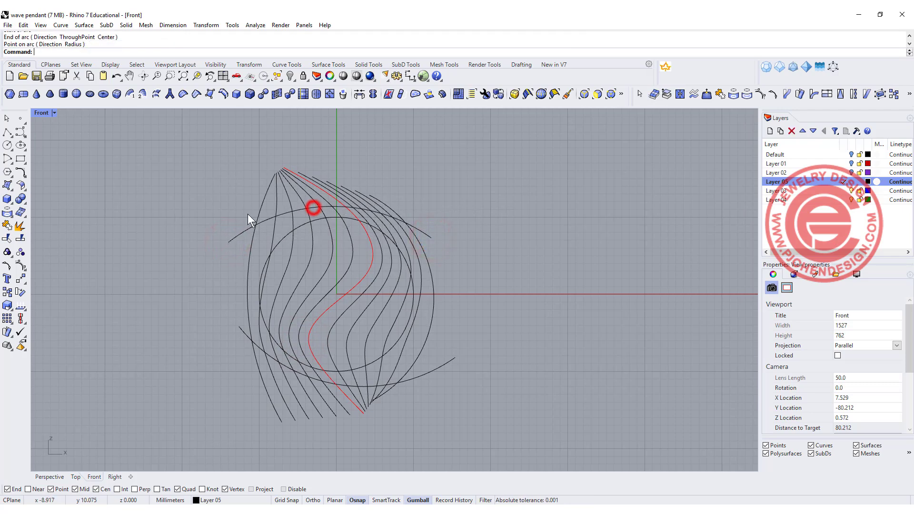
- Trim the wave curves and side arcs above the upper crossing arc and below the lower one, using both arcs as cutters
left_click(240, 239)
left_click(245, 335, "shift")
left_click(7, 238)
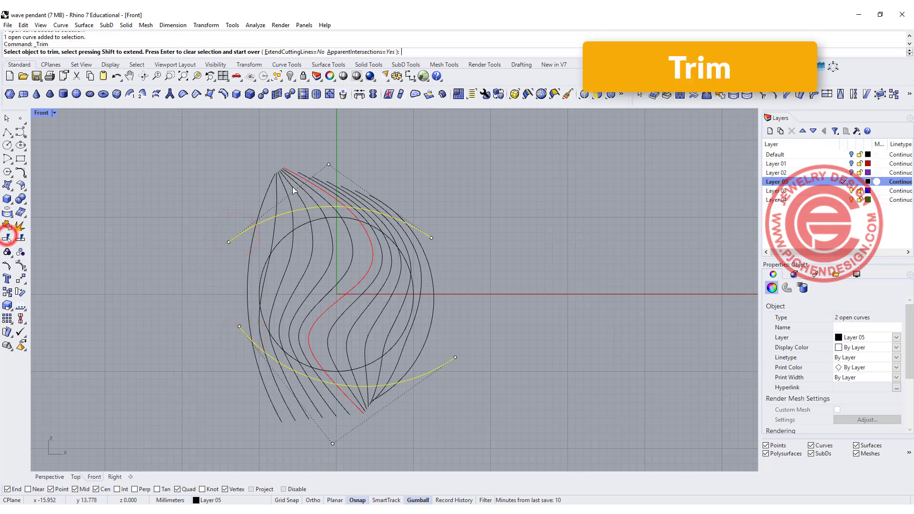
left_click_drag(340, 192, 205, 135)
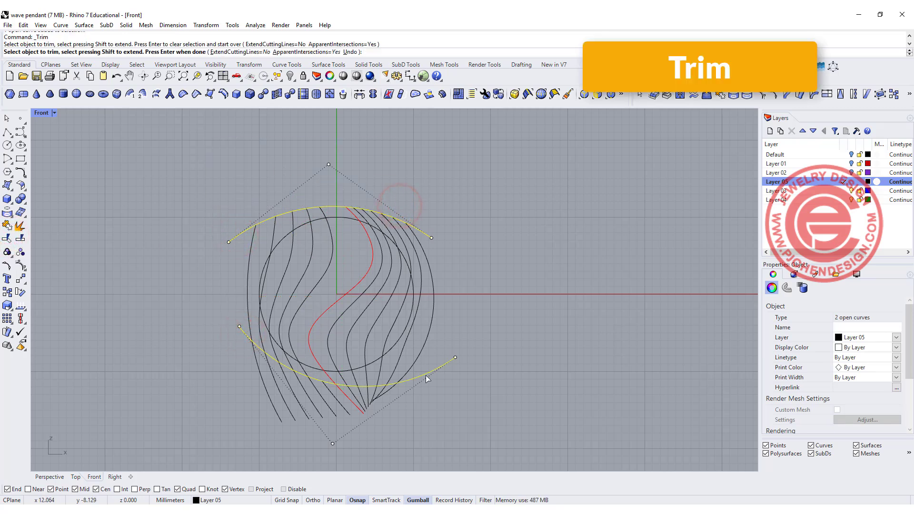
left_click_drag(239, 382, 234, 394)
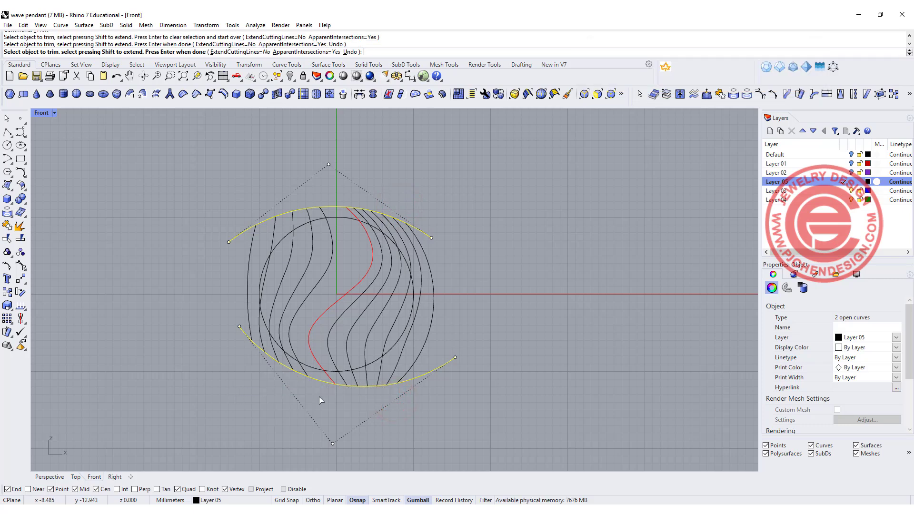
key("Return")
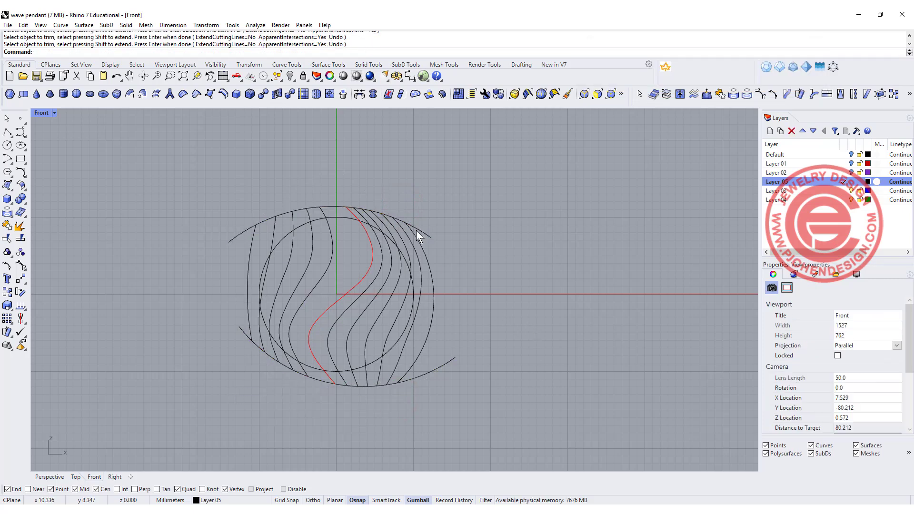
- Delete the upper and lower crossing arcs that served as trim cutters
left_click(422, 228)
key("Delete")
left_click(448, 361)
key("Delete")
- Draw a horizontal arc about 12 mm wide in the Top view, beside the wave curves and bulging toward the front
key("ctrl+m")
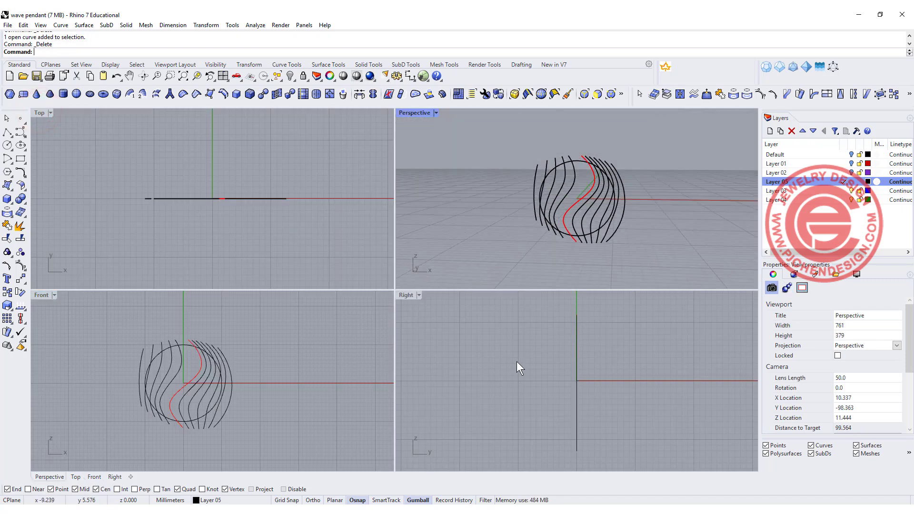
right_click_drag(314, 216, 226, 198)
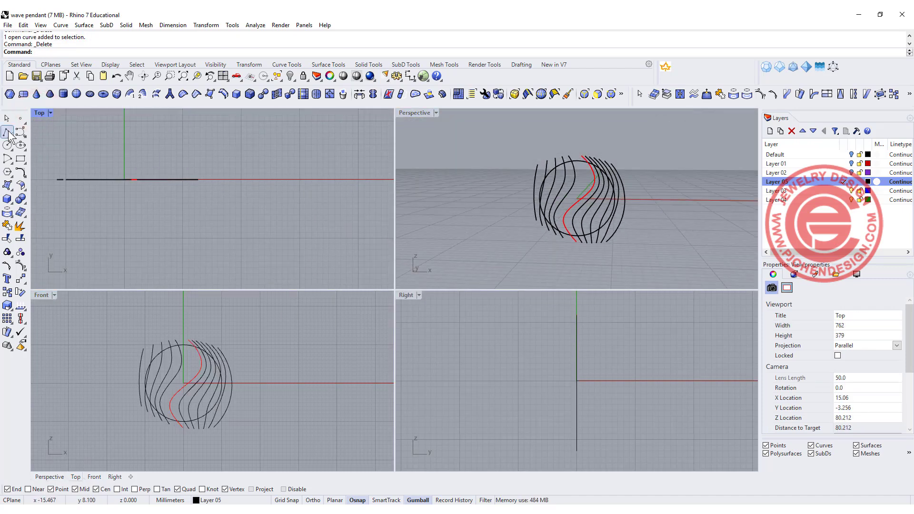
left_click(4, 160)
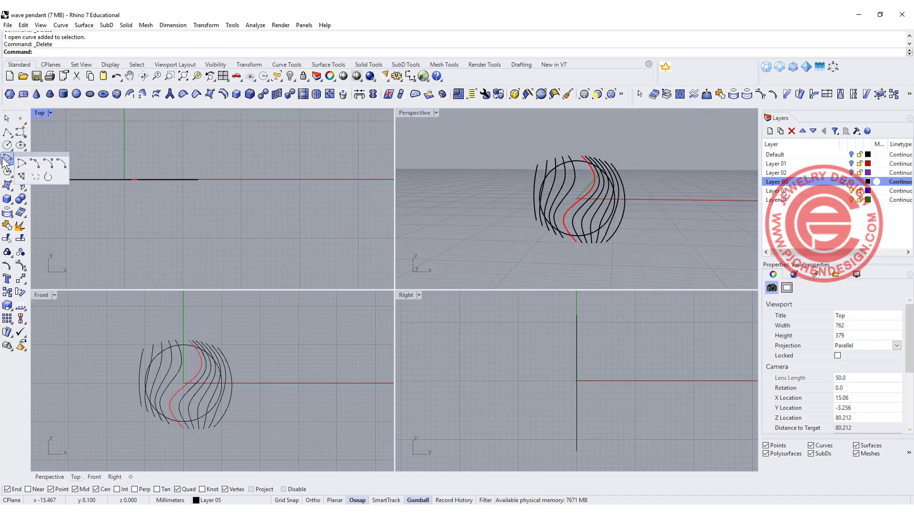
left_click(35, 164)
left_click(227, 202)
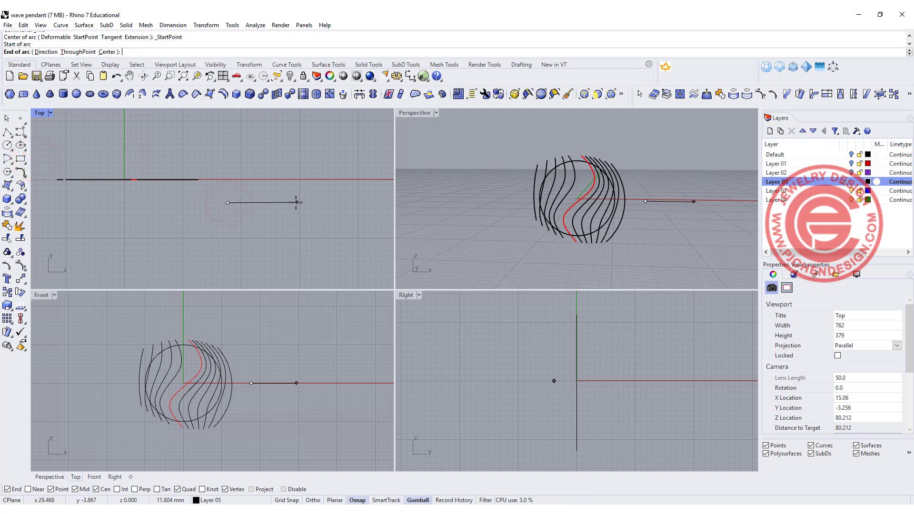
left_click(296, 203)
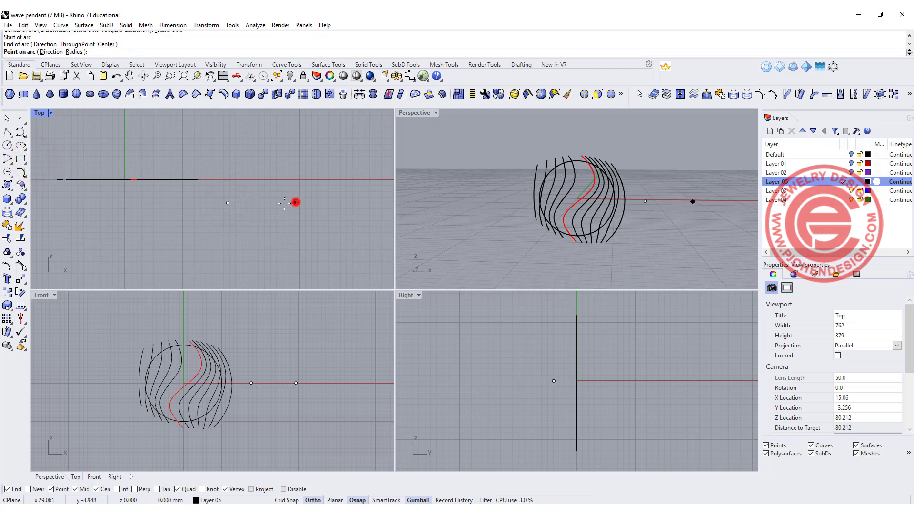
left_click(262, 224)
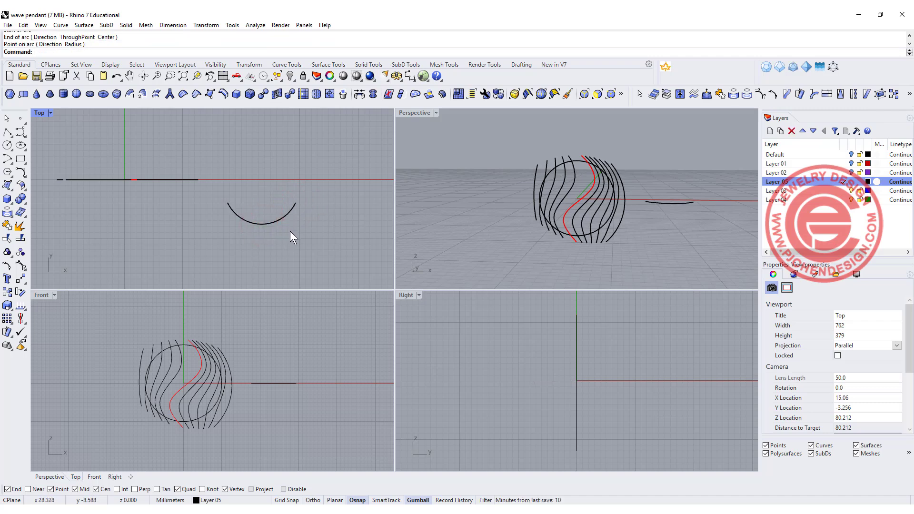
- Start Orient 2 Points on the small arc, using its left and right ends as reference points 1 and 2
left_click(255, 25)
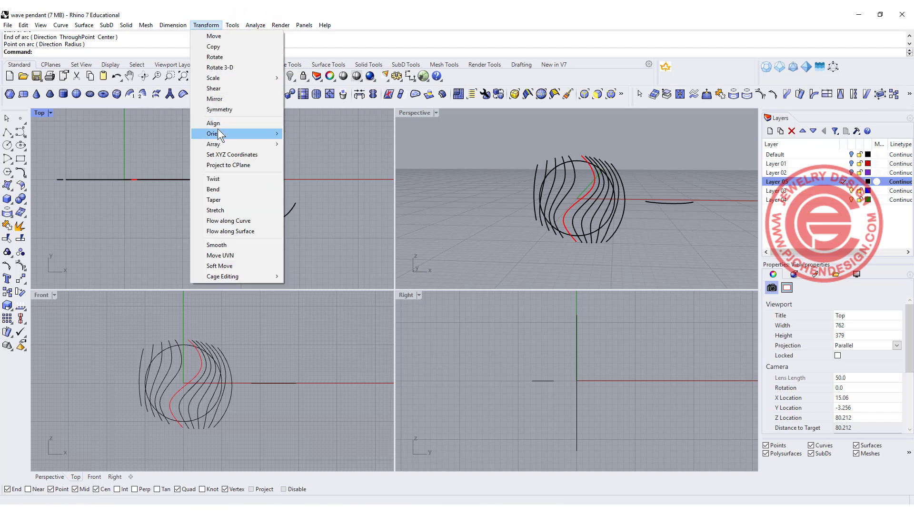
mouse_move(219, 135)
left_click(330, 136)
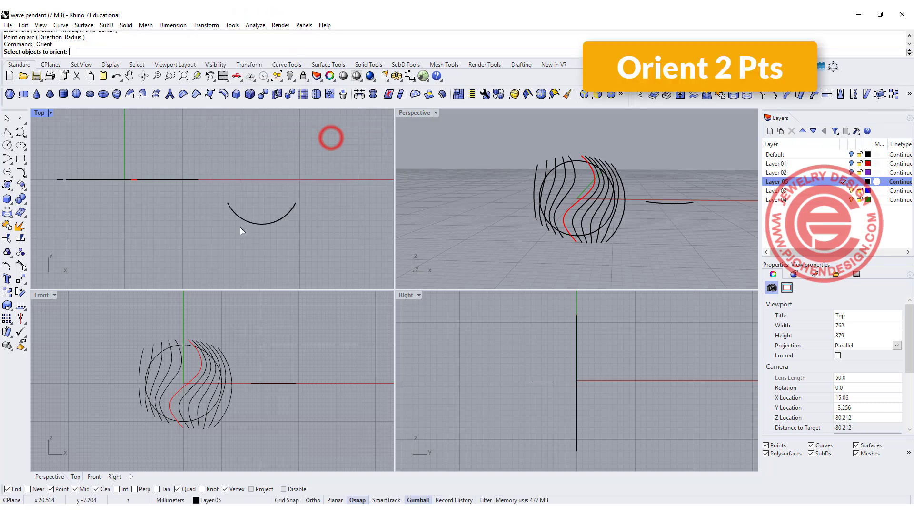
left_click(251, 222)
key("Return")
left_click(227, 202)
left_click(296, 203)
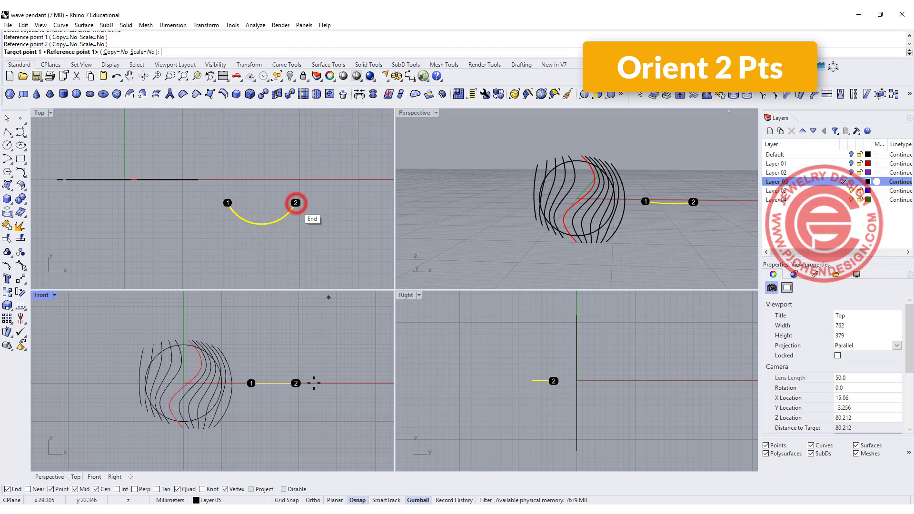
- With Scale=3D and Copy=Yes, place three arc copies between the lower ends of the four leftmost curves in the Front view
double_click(41, 295)
scroll(272, 248, "up", 5)
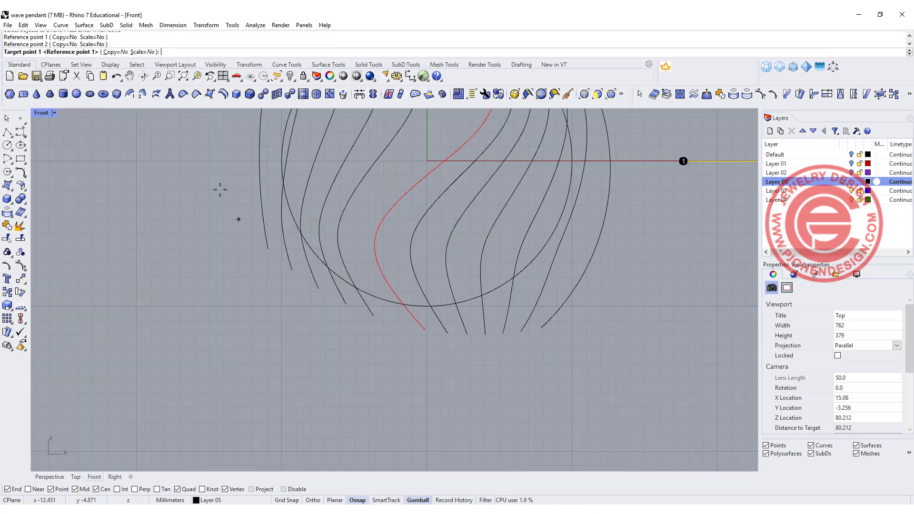
left_click(138, 52)
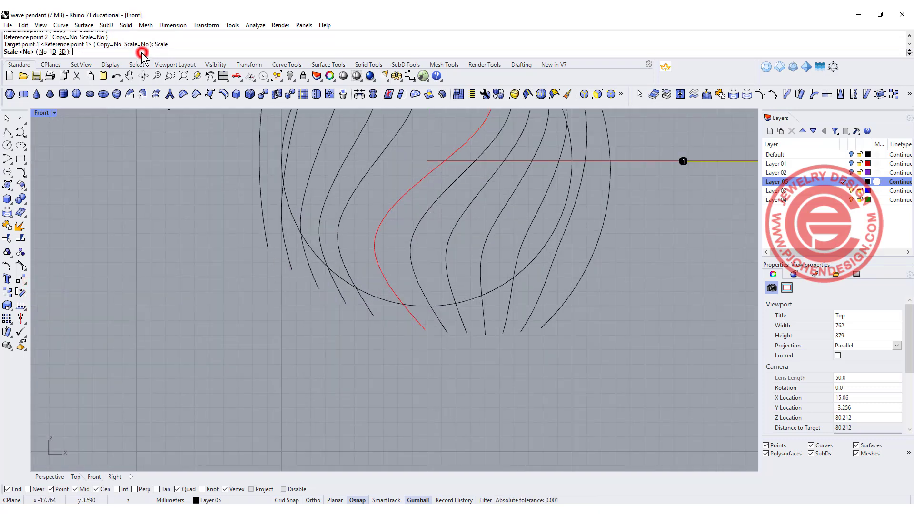
left_click(63, 52)
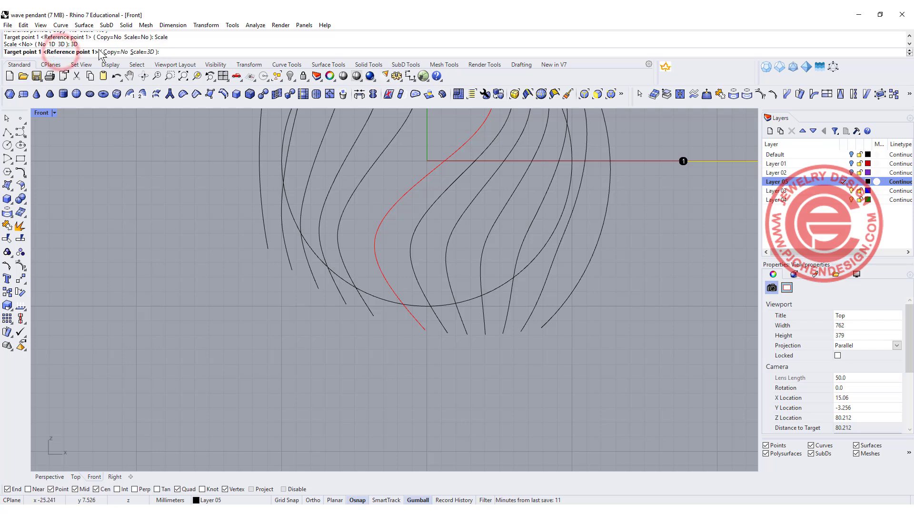
left_click(114, 52)
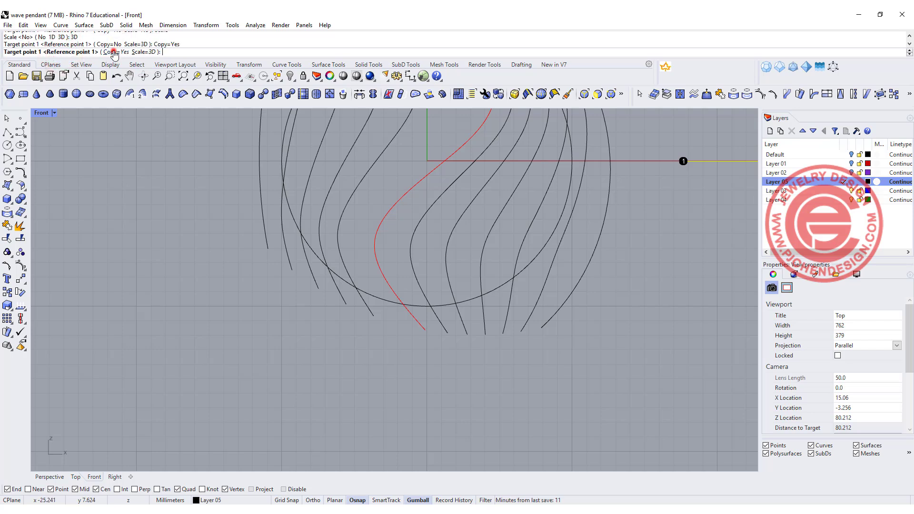
left_click(268, 248)
left_click(292, 274)
left_click(292, 268)
left_click(316, 288)
left_click(318, 288)
left_click(346, 304)
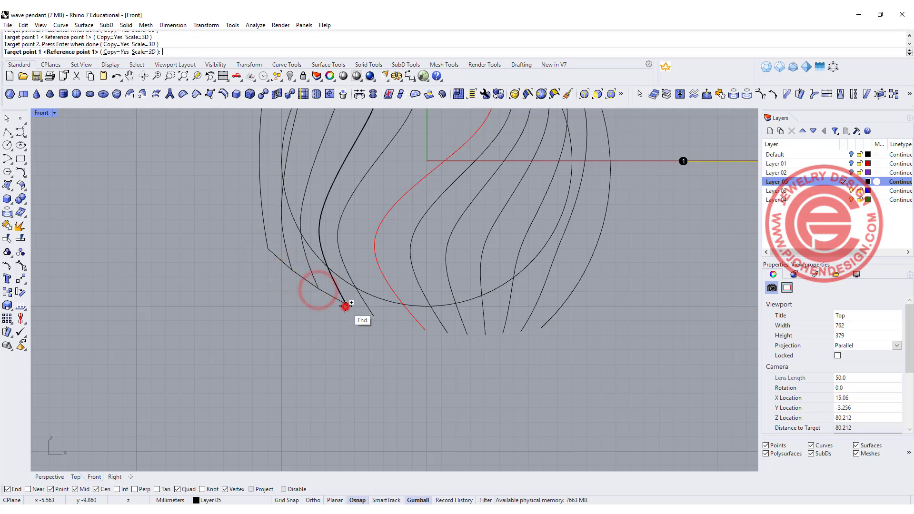
- Place two arc copies in the Perspective view, joining the lower ends from the fourth curve through the fifth to the red curve
double_click(42, 115)
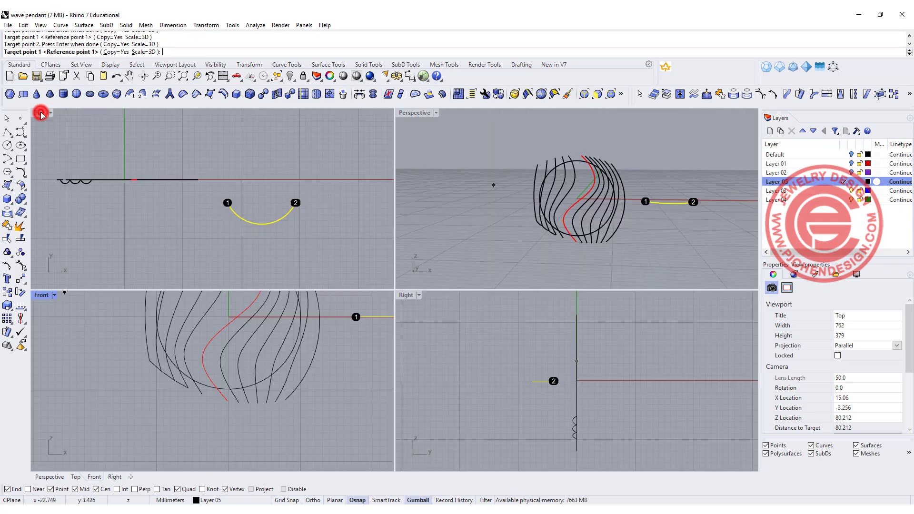
double_click(418, 113)
right_click_drag(391, 331, 391, 238)
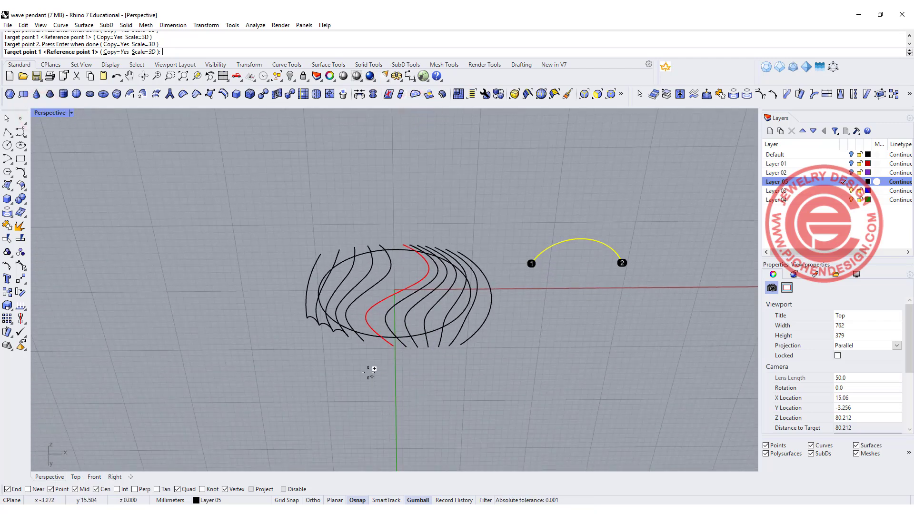
scroll(372, 377, "up", 3)
left_click(339, 317)
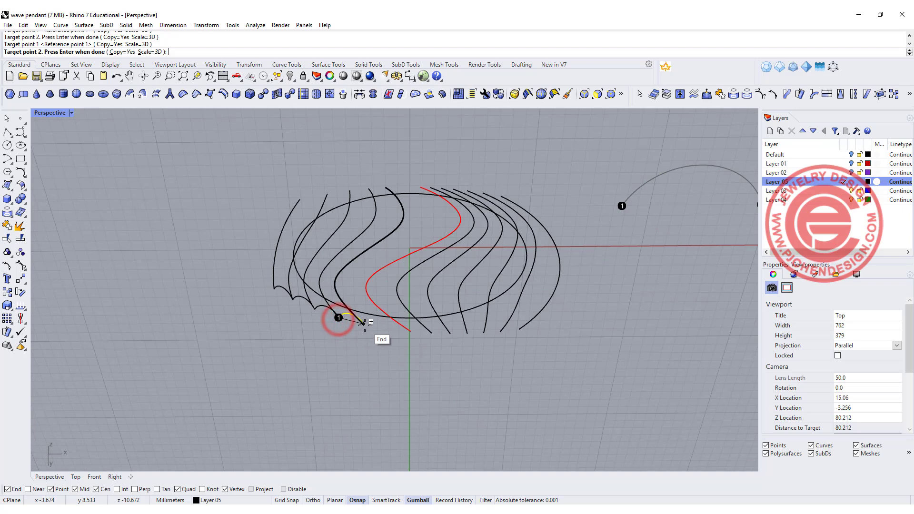
left_click(364, 325)
left_click(364, 325)
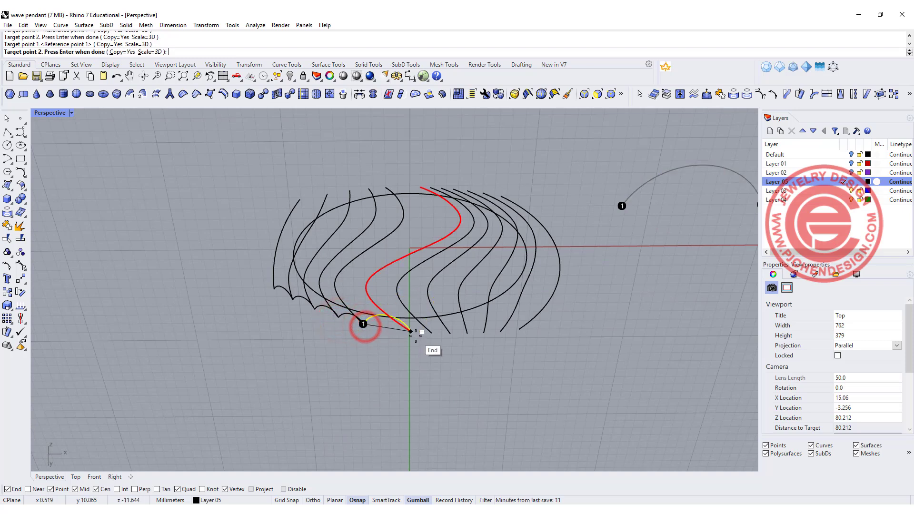
left_click(410, 329)
- Place three scaled arc copies joining the lower ends of the red curve and the three curves to its right
left_click(411, 330)
left_click(430, 333)
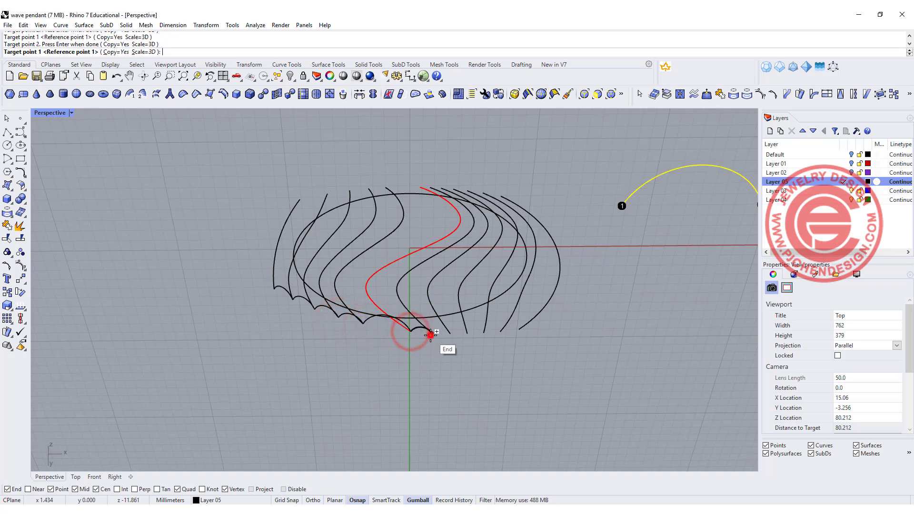
left_click(431, 334)
left_click(451, 334)
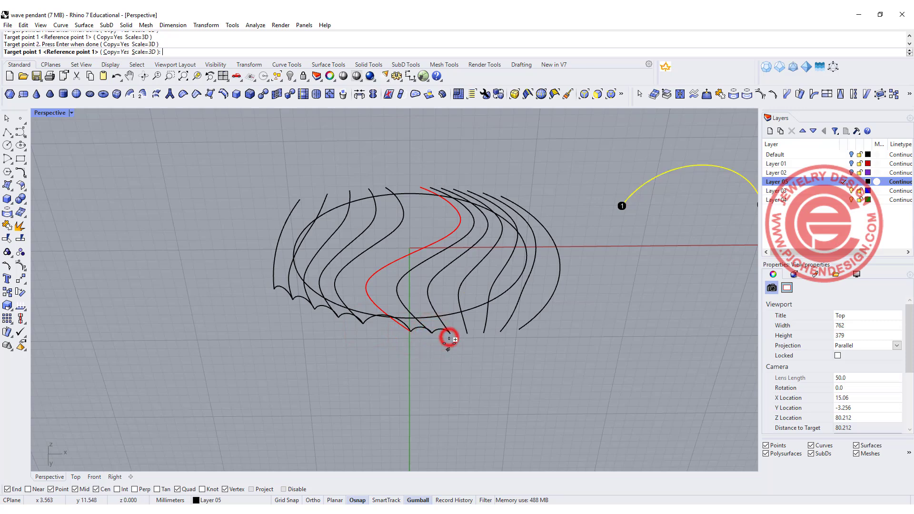
left_click(450, 334)
left_click(468, 335)
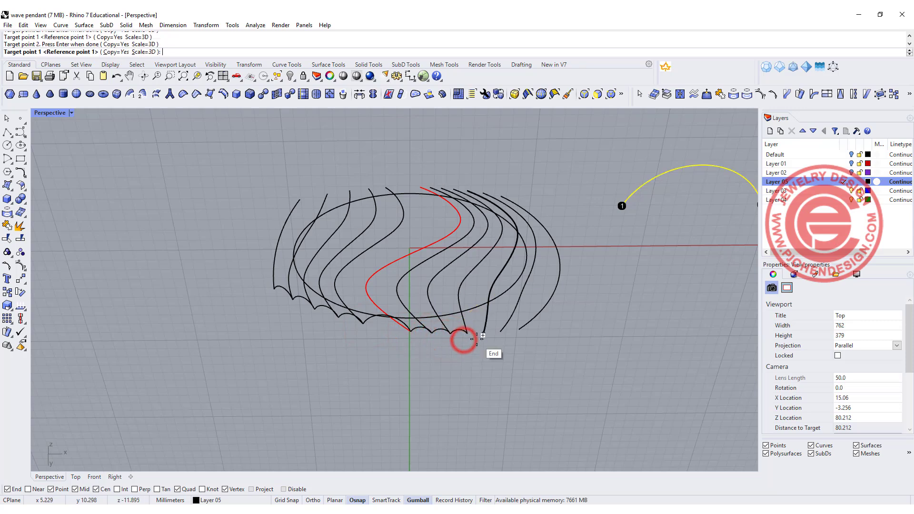
- Place three more scaled arc copies between the lower ends of the rightmost curves and finish Orient 2 Points
left_click(468, 334)
left_click(485, 335)
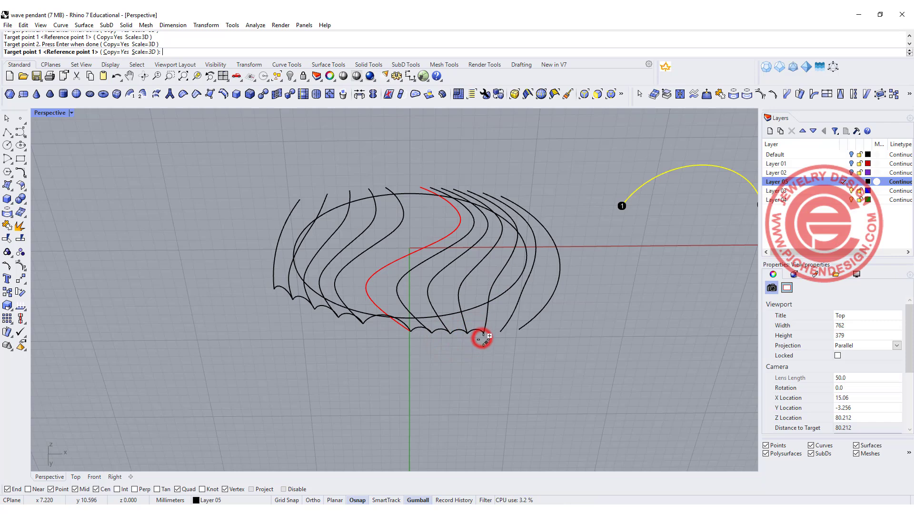
left_click(485, 333)
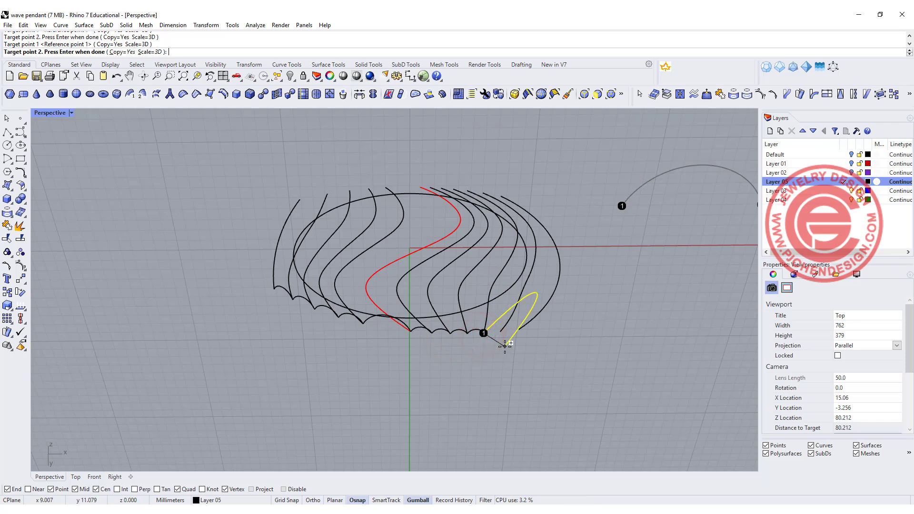
left_click(500, 333)
left_click(500, 332)
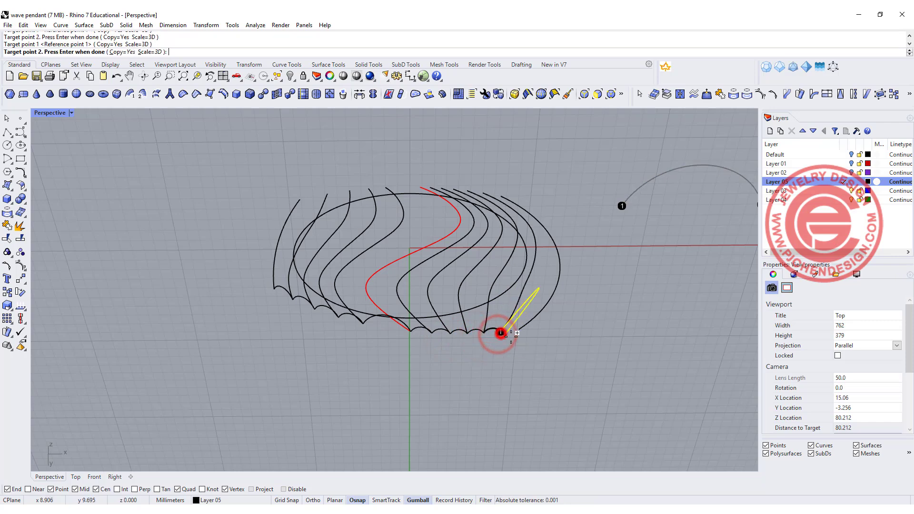
left_click(520, 331)
right_click_drag(542, 363, 569, 337)
right_click(570, 336)
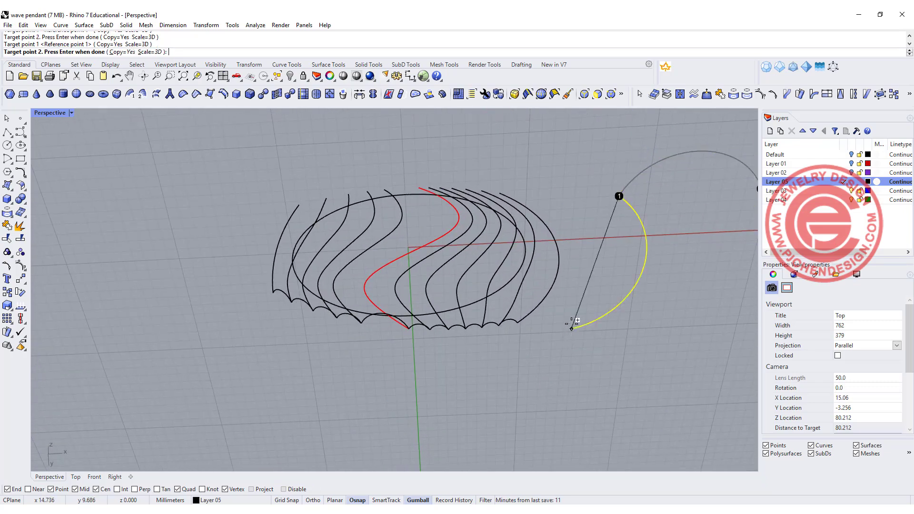
right_click(553, 282)
right_click_drag(584, 277, 566, 304)
scroll(365, 241, "up", 5)
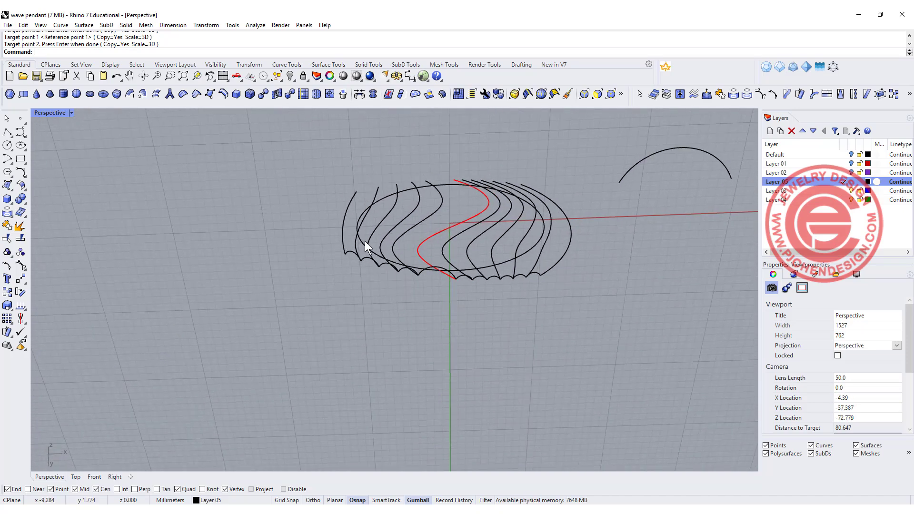
- Draw separate straight polylines between the ends of each of the three leftmost arcs
left_click(9, 133)
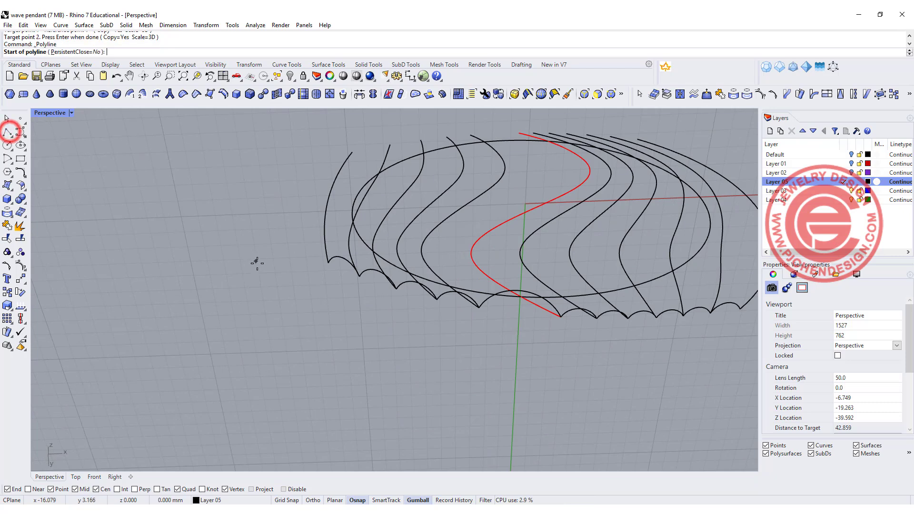
left_click(360, 279)
key("Return")
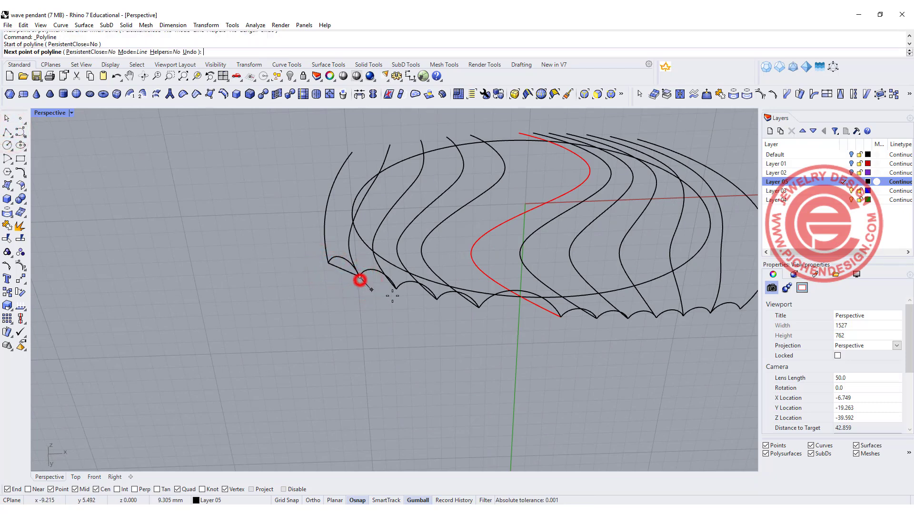
left_click(396, 289)
left_click(440, 304)
key("Return")
key("Return")
- Draw straight polylines across the ends of the fourth and fifth arcs, reaching the red curve's lower end
left_click(440, 304)
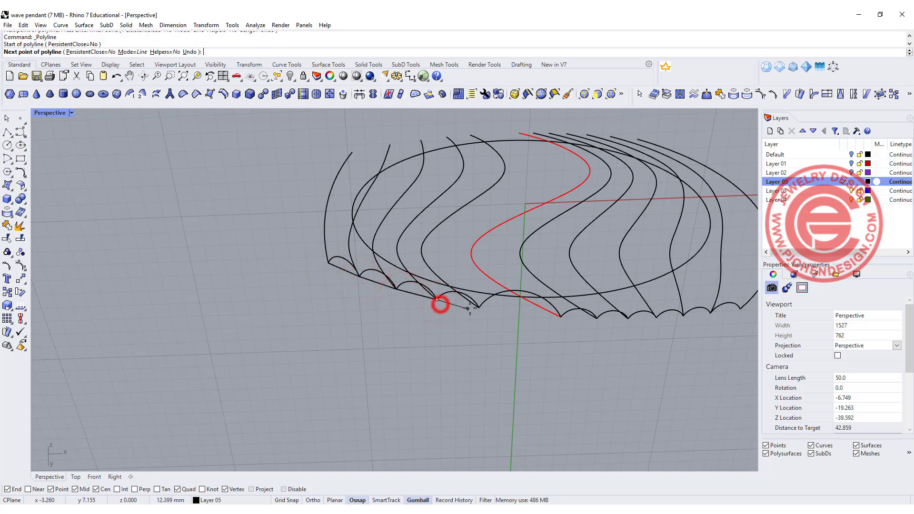
left_click(479, 307)
key("Return")
key("Return")
left_click(480, 307)
left_click(562, 318)
right_click_drag(564, 318, 471, 315, "shift")
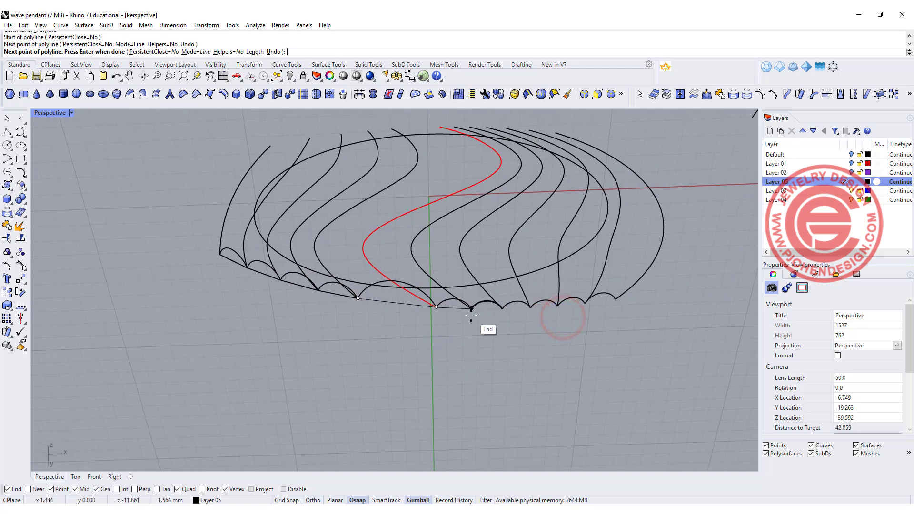
key("Return")
key("Return")
- Draw separate straight polylines across the ends of the first three arcs to the right of the red curve
left_click(437, 306)
left_click(472, 309)
key("Return")
key("Return")
left_click(471, 309)
key("Return")
key("Return")
left_click(502, 309)
left_click(530, 307)
key("Return")
key("Return")
- Draw separate straight polylines across the ends of the three rightmost arcs
left_click(531, 307)
left_click(558, 306)
key("Return")
key("Return")
left_click(558, 306)
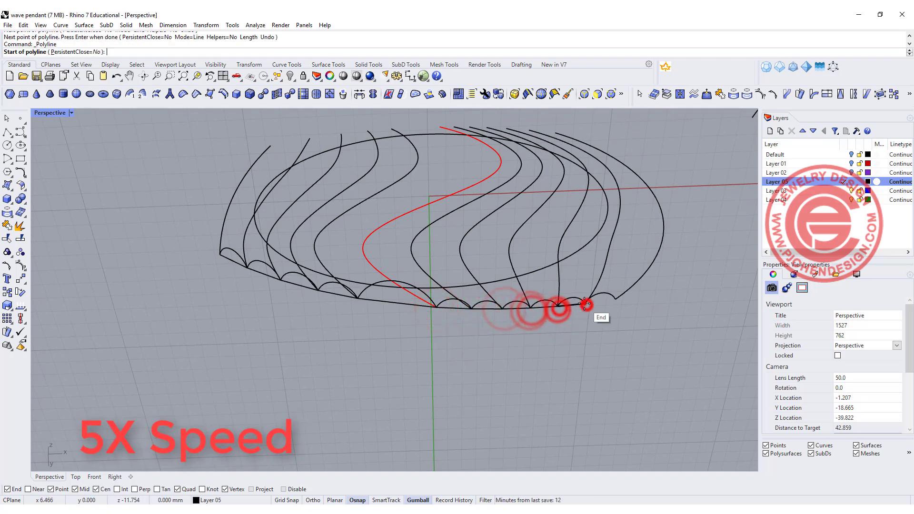
left_click(585, 303)
left_click(616, 299)
key("Return")
left_click(611, 292)
left_click(606, 301)
left_click(592, 321)
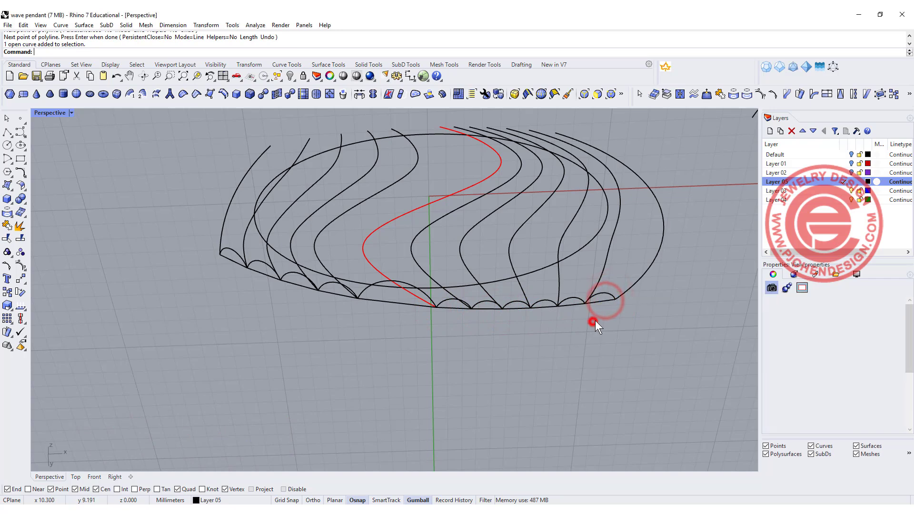
- Join each of the two rightmost arcs with its straight line into a closed profile
scroll(593, 321, "up", 5)
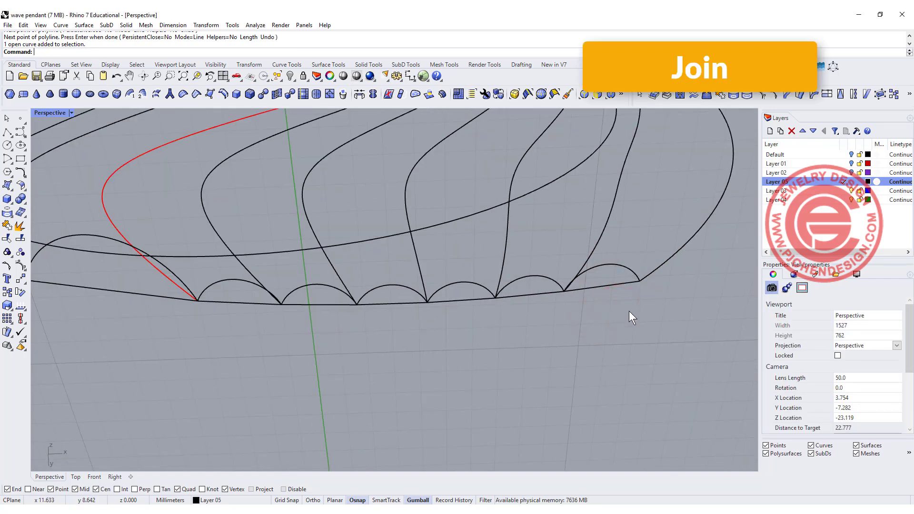
left_click_drag(637, 297, 613, 258)
left_click(7, 226)
right_click(538, 314)
left_click(543, 306)
left_click(542, 277)
left_click(532, 294)
key("Return")
- Join the next arcs toward the red curve with their straight lines into separate closed profiles
left_click(459, 283)
left_click(461, 301)
key("Return")
left_click(394, 288)
left_click(393, 302)
right_click_drag(133, 264, 347, 275, "shift")
key("Return")
- Join each arc to the left of the red curve with its straight line into a separate closed profile
left_click(395, 271)
left_click(390, 296)
key("Return")
left_click(337, 267)
left_click(334, 289)
key("Return")
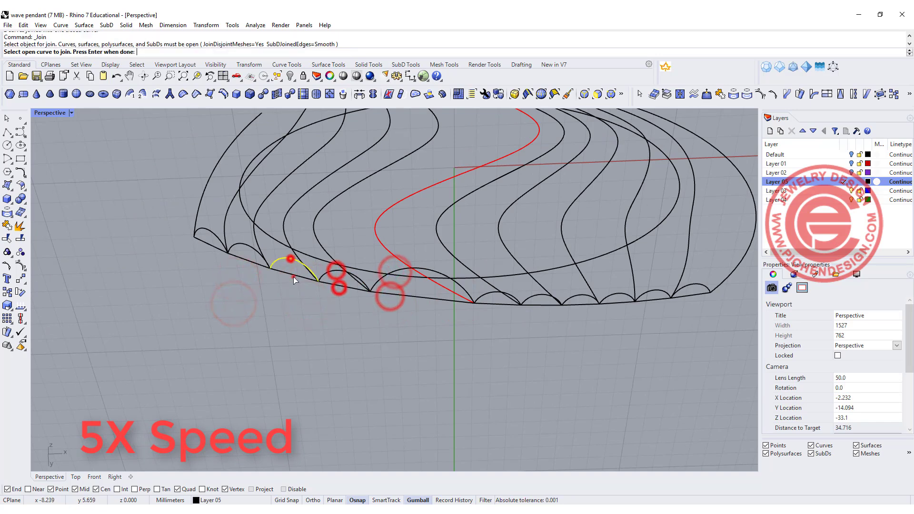
key("Return")
left_click(206, 273)
left_click(204, 237)
left_click(252, 241)
left_click(286, 286)
scroll(298, 245, "down", 9)
right_click_drag(302, 249, 322, 252)
scroll(347, 278, "up", 4)
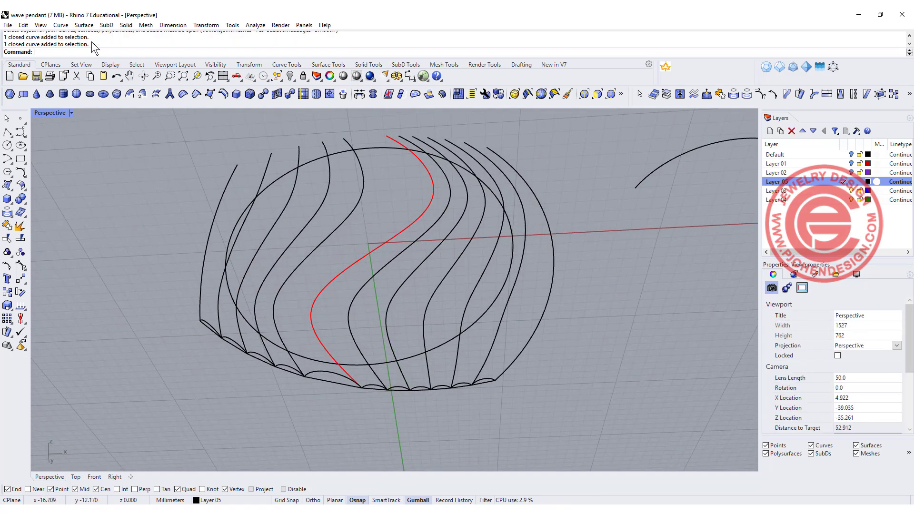
- Create a SubD Sweep 2 Rails along the two leftmost curves, using the closed arc profile between their lower ends
left_click(107, 25)
mouse_move(132, 27)
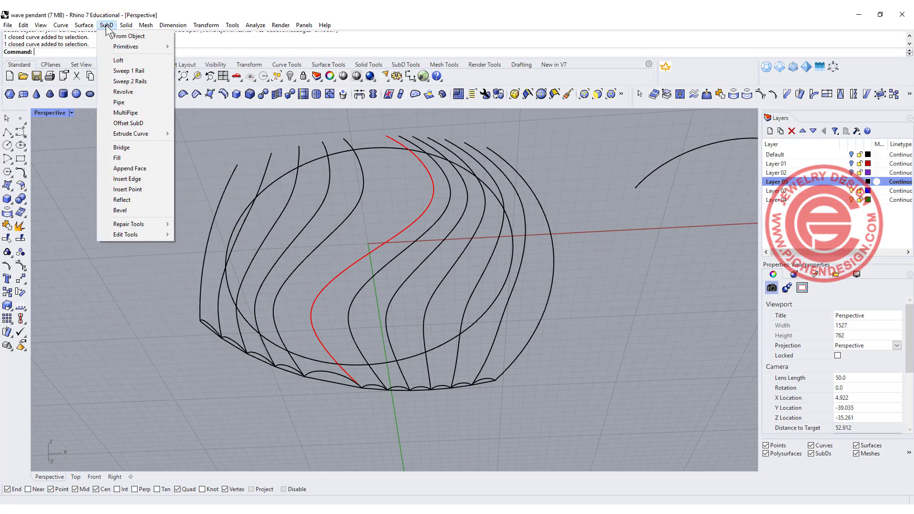
left_click(148, 81)
left_click(200, 300)
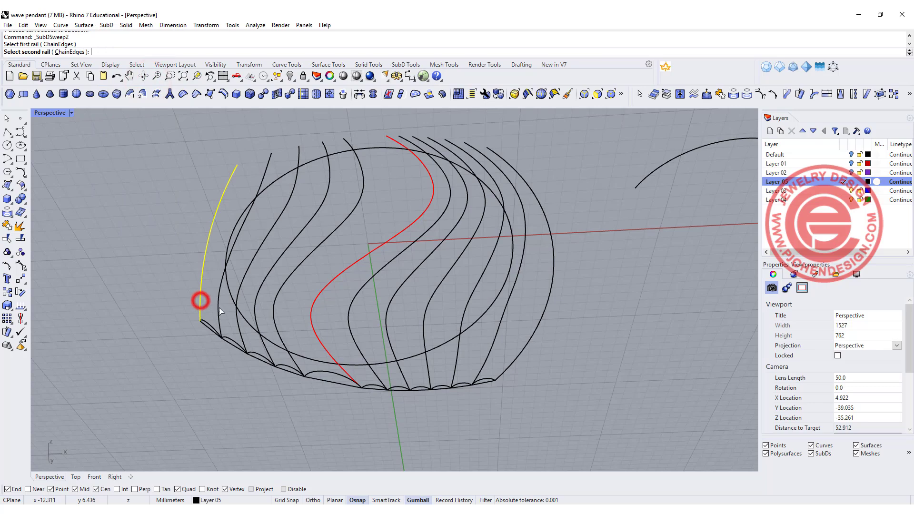
left_click(219, 309)
left_click(210, 329)
key("Return")
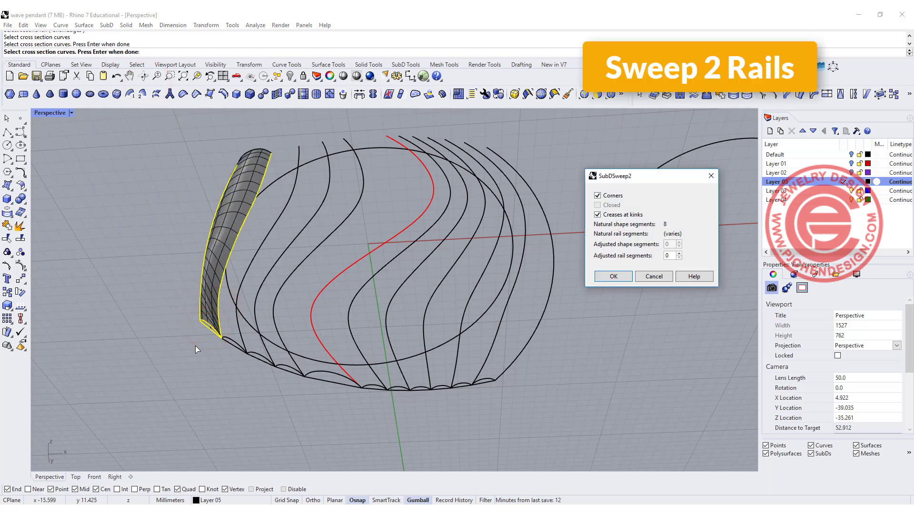
key("Return")
- Create a SubD Sweep 2 Rails along the second and third curves from the left with their closed profile
right_click_drag(267, 278, 271, 242)
scroll(246, 294, "up", 3)
key("Return")
left_click(210, 275)
left_click(210, 275)
left_click(244, 298)
left_click(281, 323)
key("Return")
key("Return")
key("Return")
- Sweep SubD strips along the remaining curve pairs up to the red curve, using each pair's closed profile
left_click(291, 327)
left_click(322, 342)
left_click(315, 321)
left_click(317, 346)
key("Return")
key("Return")
key("Return")
left_click(331, 338)
left_click(361, 362)
right_click_drag(442, 350, 429, 379)
left_click(387, 381)
key("Return")
- Sweep a SubD strip between the red curve and the first curve to its right with their closed profile
left_click(462, 406)
left_click(455, 434)
key("Return")
key("Return")
key("Return")
key("Escape")
- Sweep a SubD strip between the first and second curves right of the red curve, using their closed profile
left_click(467, 418)
left_click(516, 425)
left_click(509, 449)
left_click(501, 434)
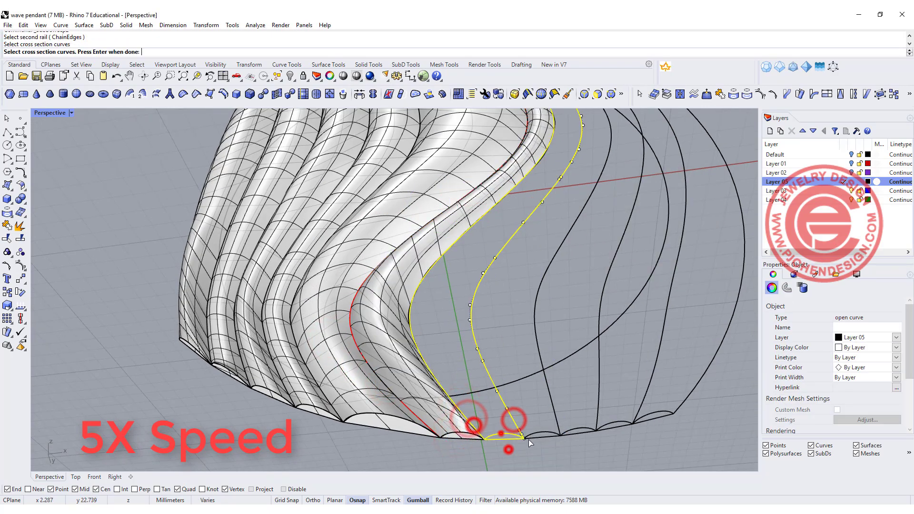
key("Return")
key("Return")
key("Return")
- Sweep a SubD strip between the second and third curves right of the red curve with their closed profile
right_click_drag(495, 431, 447, 400)
left_click(422, 391)
left_click(461, 388)
left_click(447, 403)
key("Return")
key("Return")
key("Return")
- Try to sweep the strip between the third and fourth curves right of the red curve and undo the attempt
left_click(459, 380)
left_click(481, 404)
left_click(495, 381)
key("Return")
key("Return")
key("ctrl+z")
key("Return")
left_click(461, 382)
key("Escape")
- Sweep a SubD strip between the third and fourth curves right of the red curve, using their closed profile
key("Return")
left_click(461, 390)
left_click(485, 410)
left_click(497, 381)
left_click(480, 393)
key("Return")
key("Return")
key("Return")
- Sweep a SubD strip between the fourth and fifth curves right of the red curve with their closed profile
left_click(502, 372)
left_click(523, 397)
left_click(535, 380)
left_click(517, 388)
key("Return")
key("Return")
key("Return")
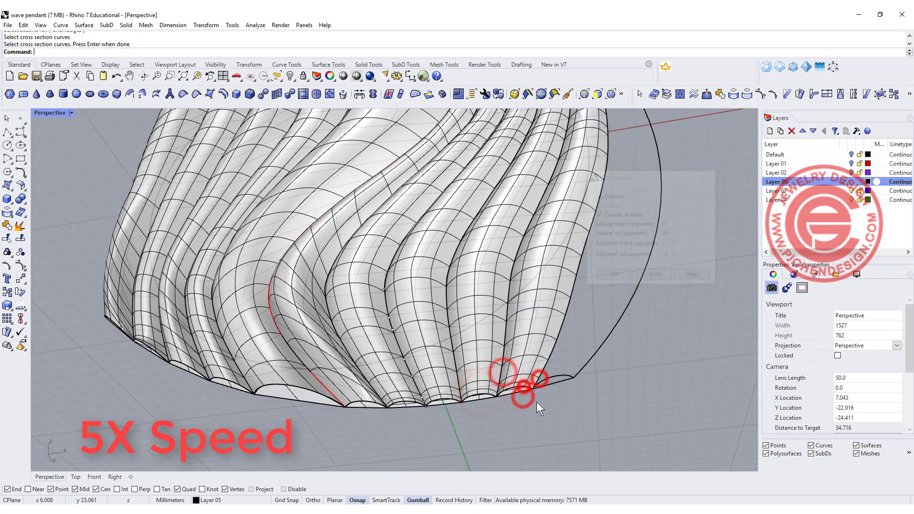
- Delete the unused outermost wave curve and its arc profile beside the last swept strip
scroll(580, 353, "down", 7)
left_click(616, 329)
key("Escape")
left_click_drag(588, 373, 571, 357)
key("Delete")
- Extrude the pendant's circle into a solid cylinder in both directions through the wave strips, about 6.31 mm each way
scroll(469, 262, "down", 6)
right_click_drag(314, 219, 417, 286)
double_click(55, 113)
left_click(276, 378)
scroll(266, 403, "down", 5)
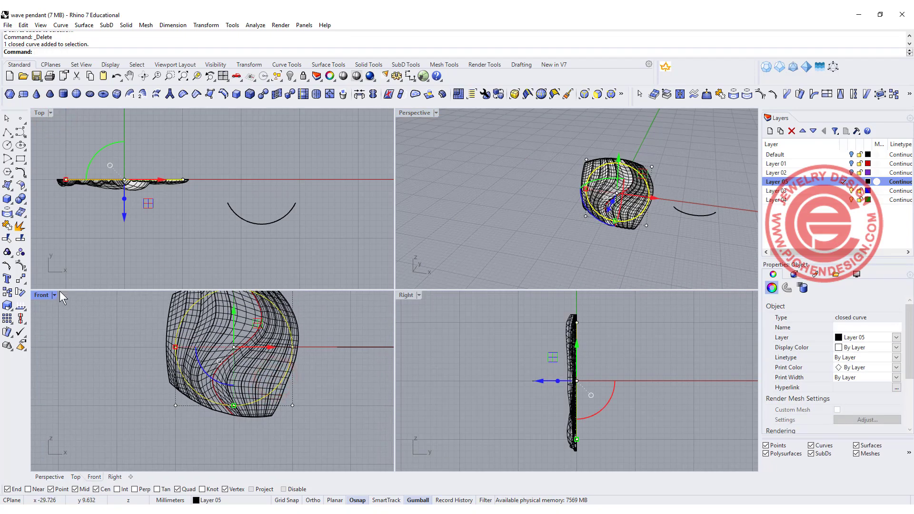
double_click(43, 296)
scroll(244, 233, "down", 4)
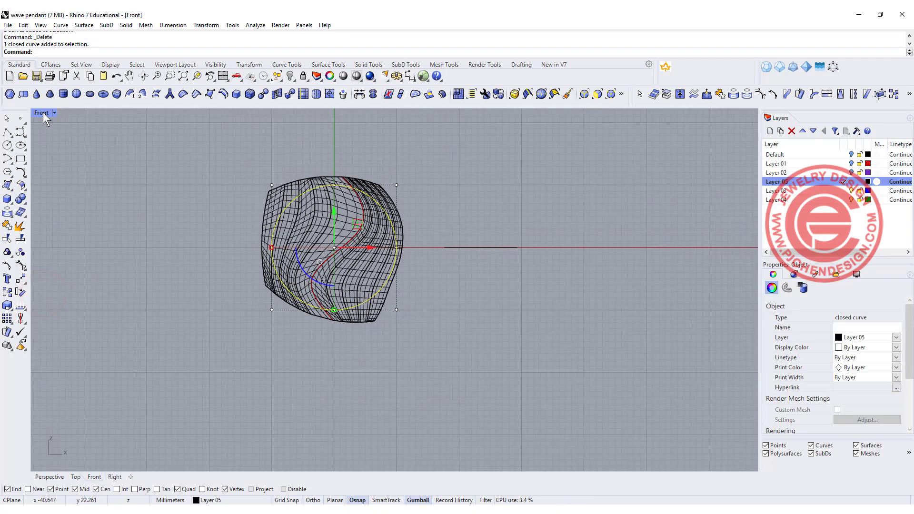
double_click(42, 112)
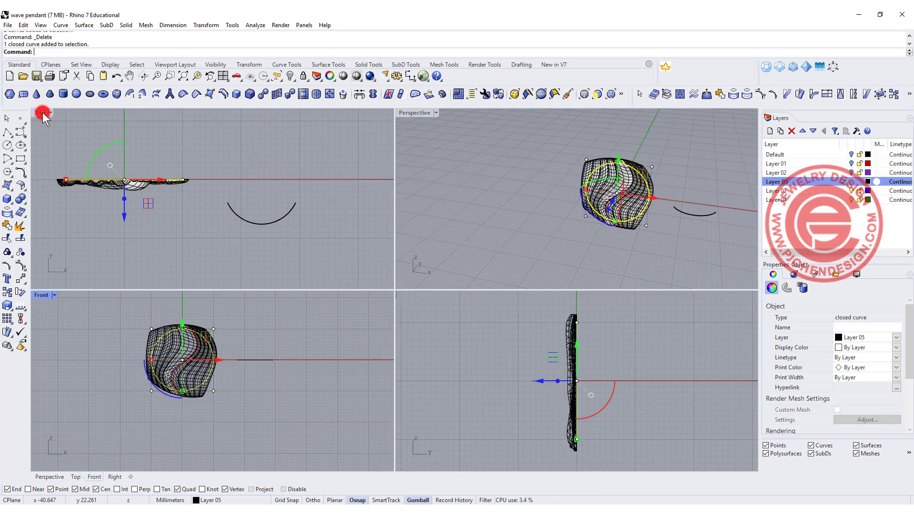
left_click(126, 25)
mouse_move(191, 193)
left_click(246, 193)
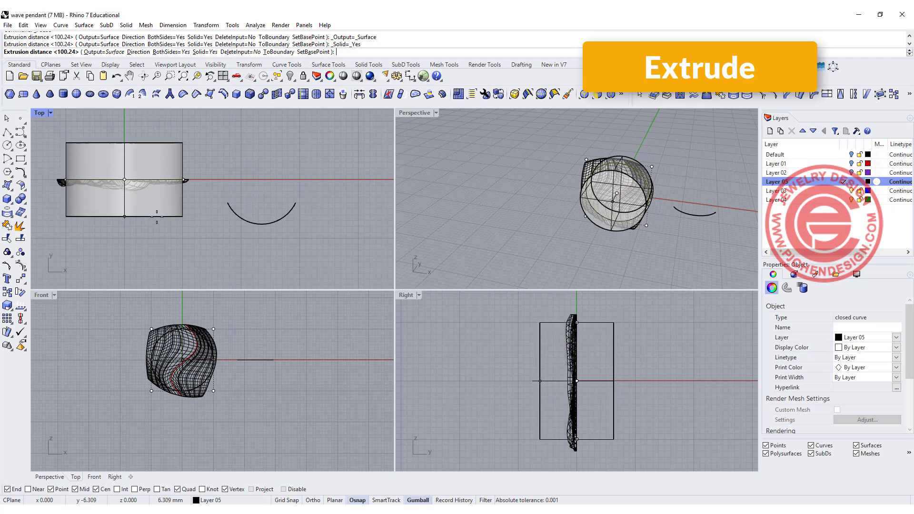
left_click(156, 218)
scroll(538, 200, "up", 4)
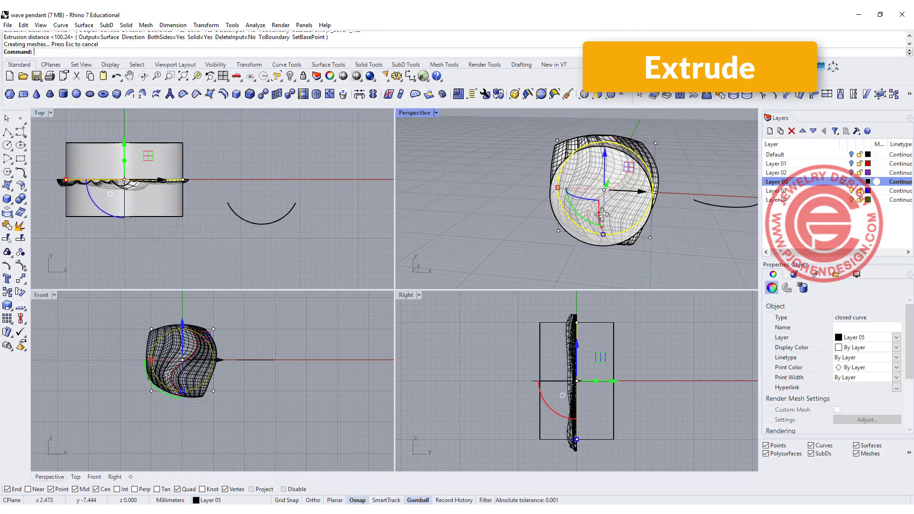
- Cap the open ends of all the SubD wave strips
double_click(410, 111)
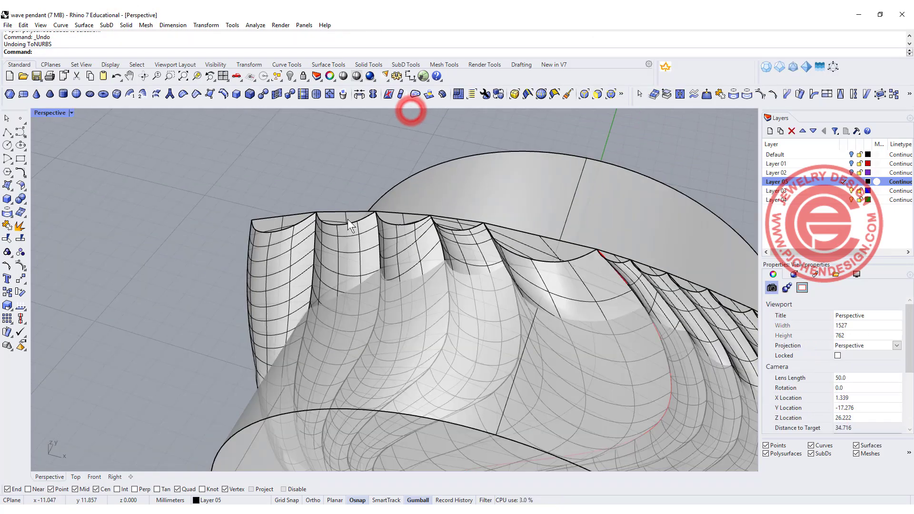
left_click(268, 245)
left_click(334, 172)
type("Cap")
key("Return")
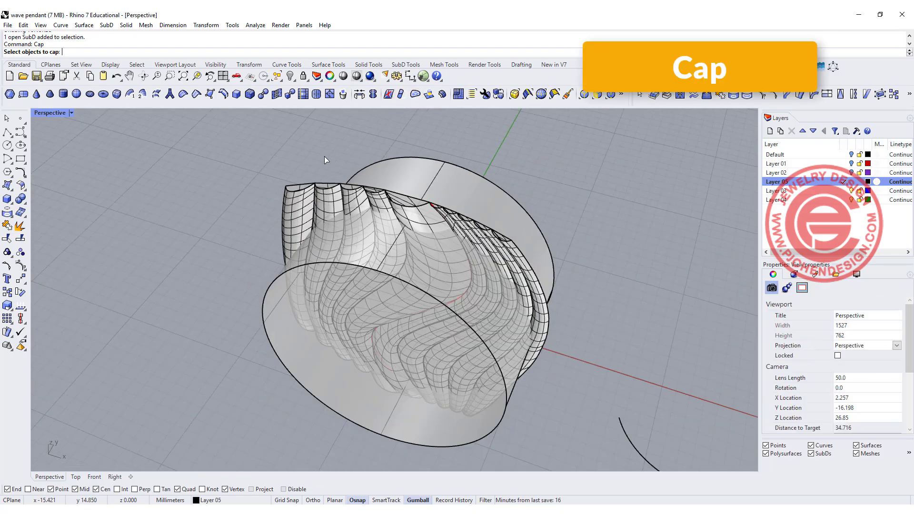
left_click_drag(239, 149, 611, 478)
left_click(521, 180, "ctrl")
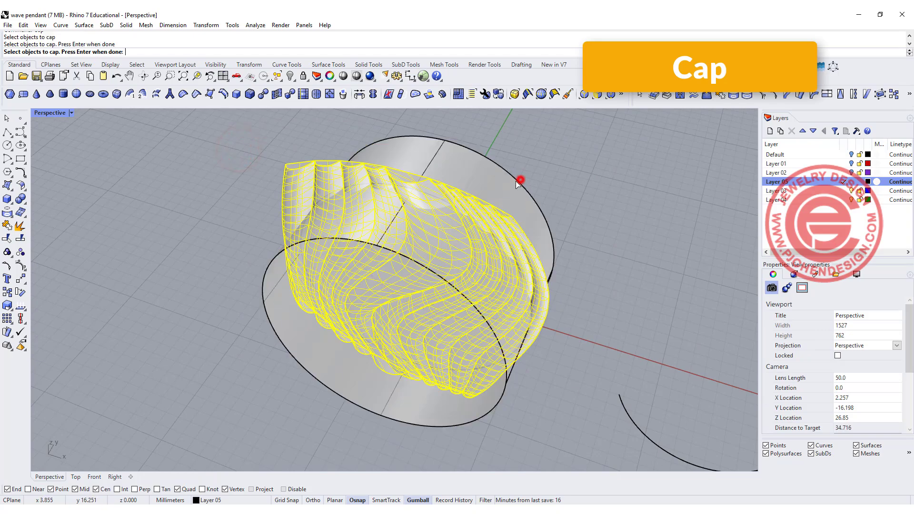
left_click(241, 265)
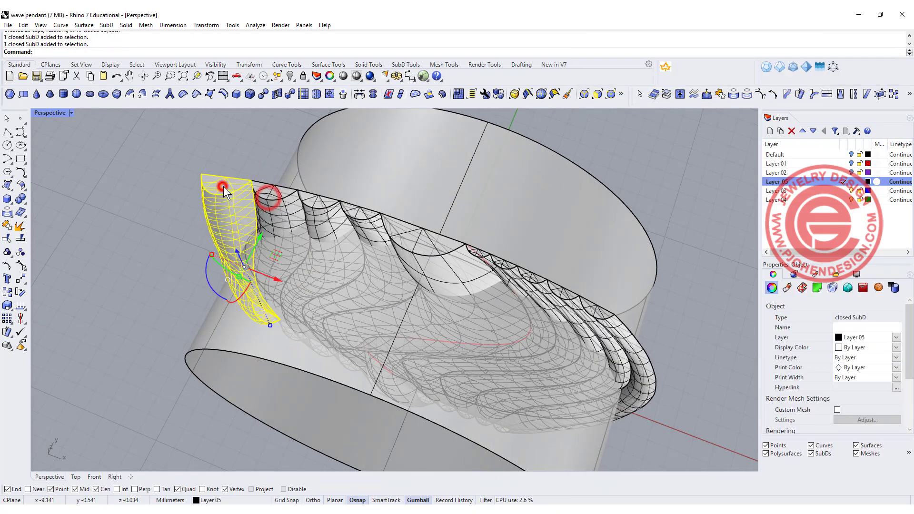
- Convert the capped wave strips to NURBS, keeping the input objects
right_click_drag(333, 206, 300, 206)
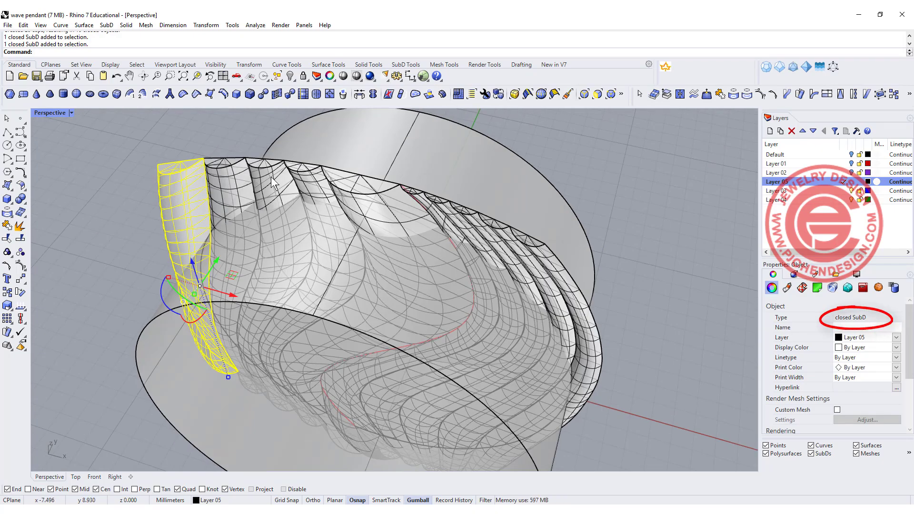
scroll(301, 198, "down", 8)
right_click_drag(321, 209, 282, 235)
left_click(281, 235)
left_click_drag(143, 248, 495, 345)
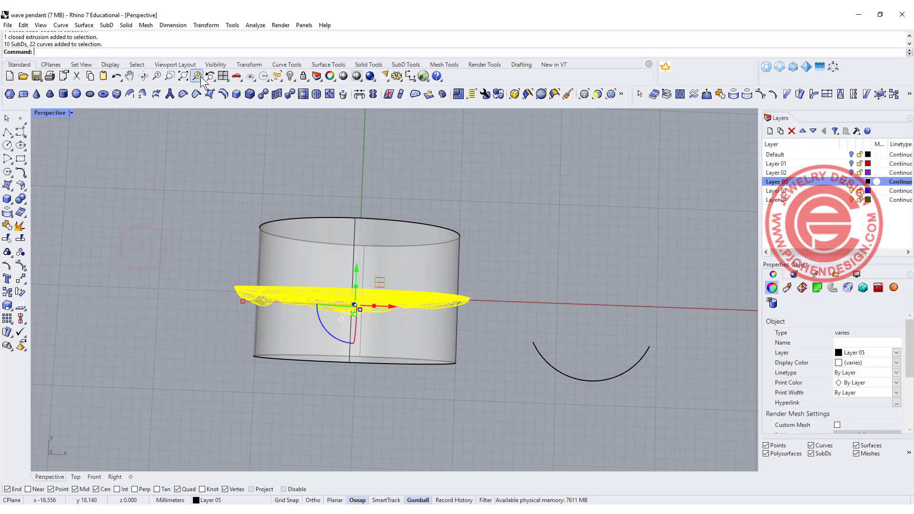
left_click(262, 97)
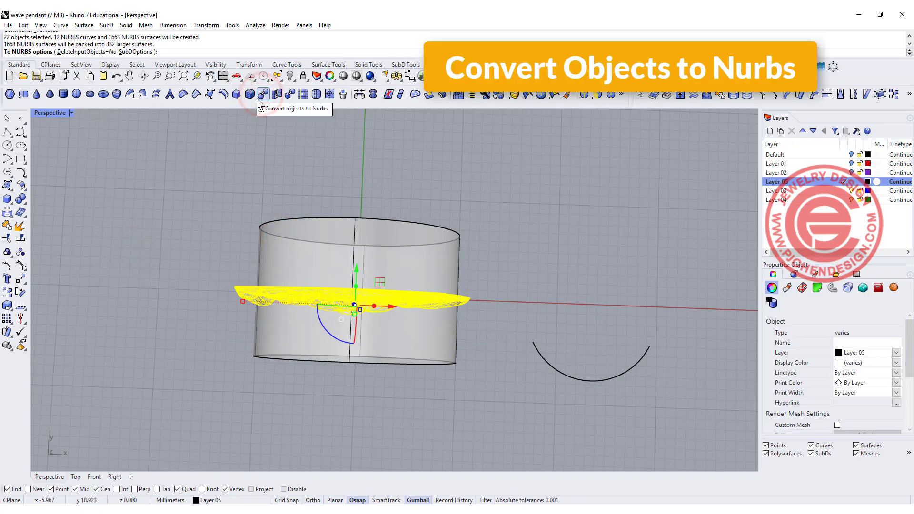
right_click(282, 164)
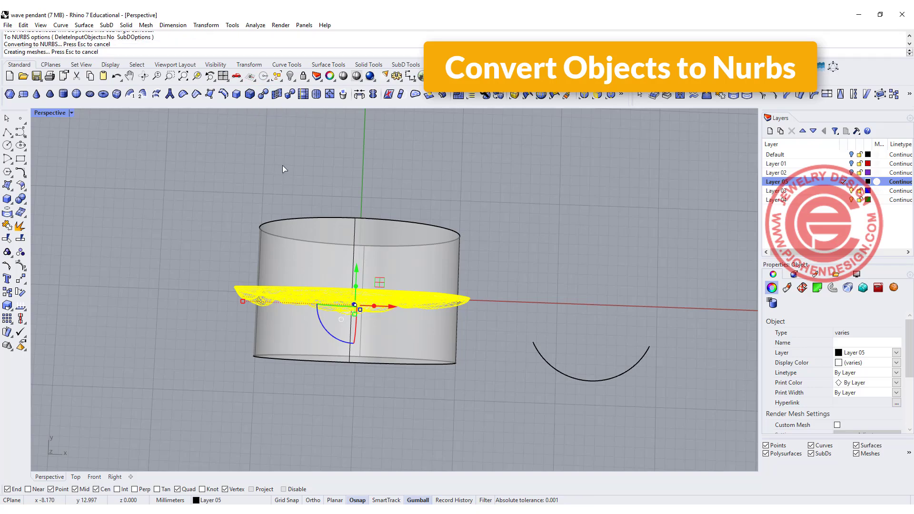
mouse_move(281, 165)
right_mouse_down()
mouse_move(351, 199)
mouse_move(387, 203)
right_mouse_up()
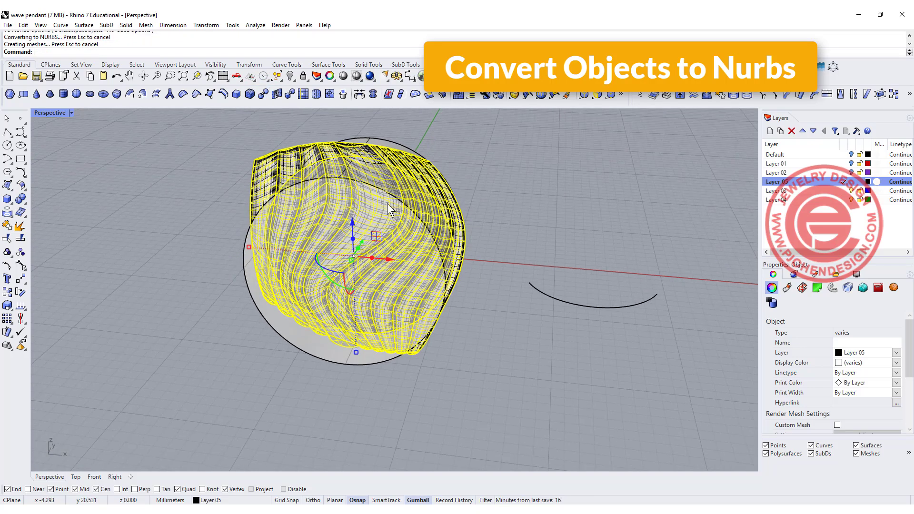
left_click(448, 184)
left_click(493, 210)
key("Escape")
- Trim the wave strips to the round outline with a Boolean Intersection against the cylinder
right_click_drag(496, 210, 470, 285)
left_click_drag(175, 233, 553, 341)
left_click(24, 204)
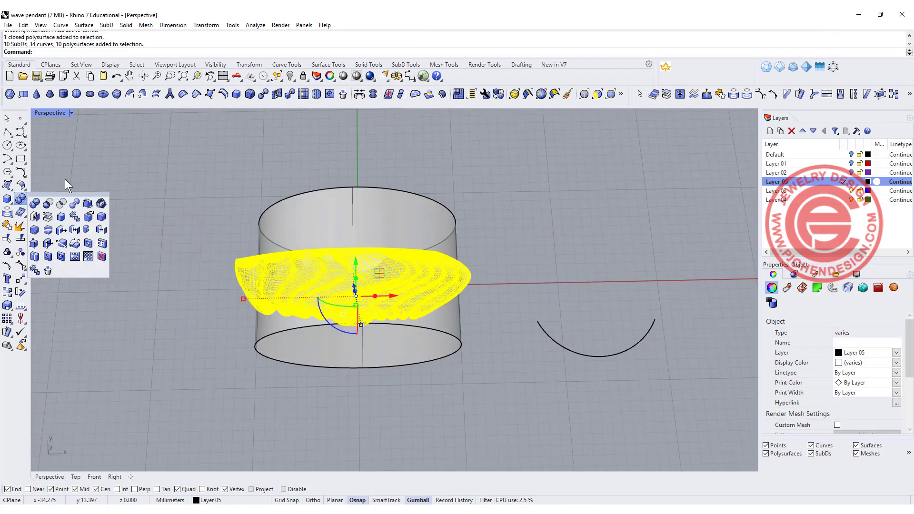
left_click(61, 203)
left_click(351, 215)
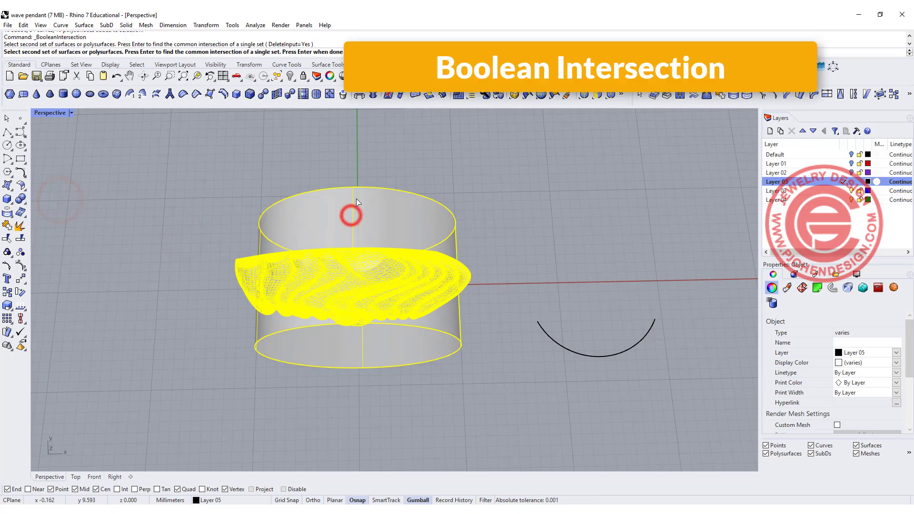
key("Return")
- Extrude the circle into a thin solid disc toward the back of the wave strips, with BothSides set to No
mouse_move(510, 239)
right_mouse_down()
mouse_move(518, 219)
mouse_move(321, 229)
mouse_move(410, 287)
right_mouse_up()
scroll(423, 278, "up", 3)
left_click(435, 271)
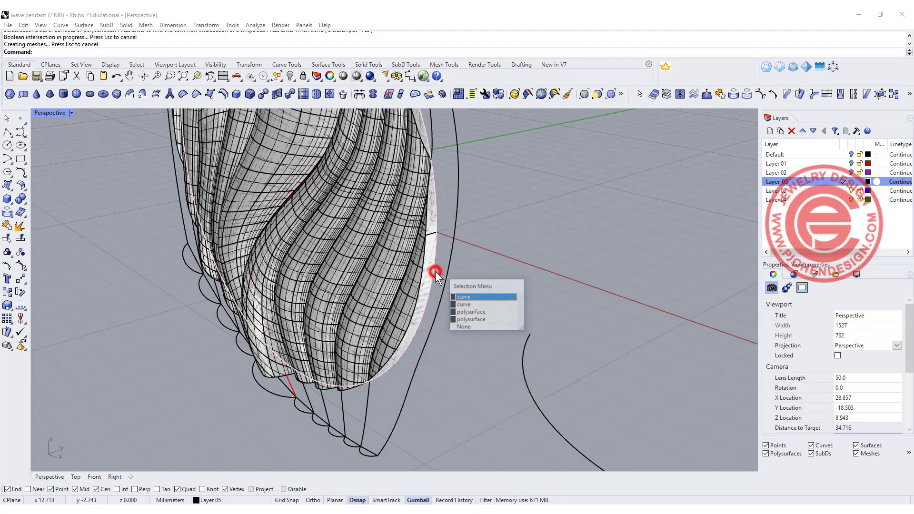
left_click(467, 296)
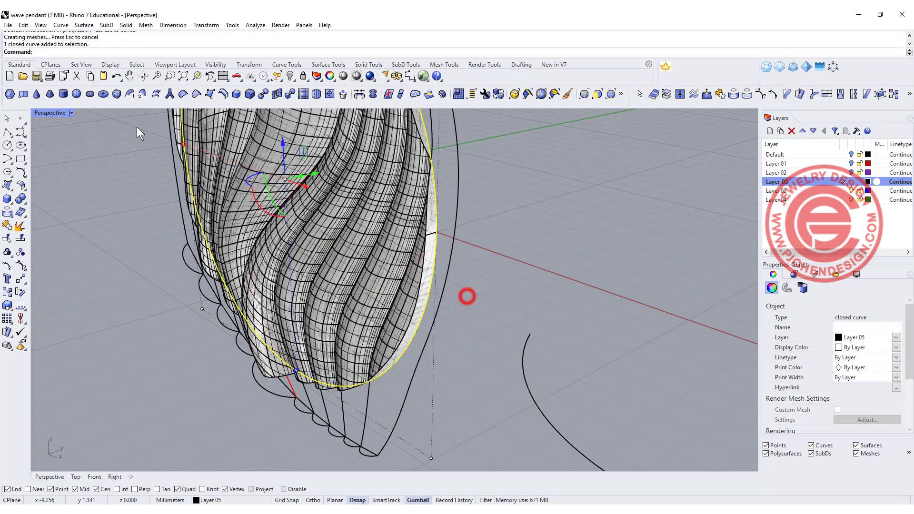
double_click(43, 112)
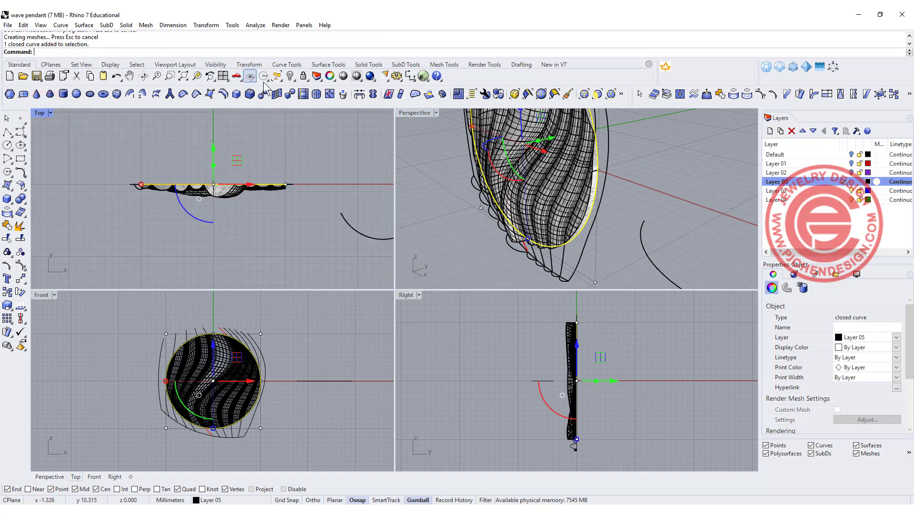
left_click(126, 25)
mouse_move(214, 190)
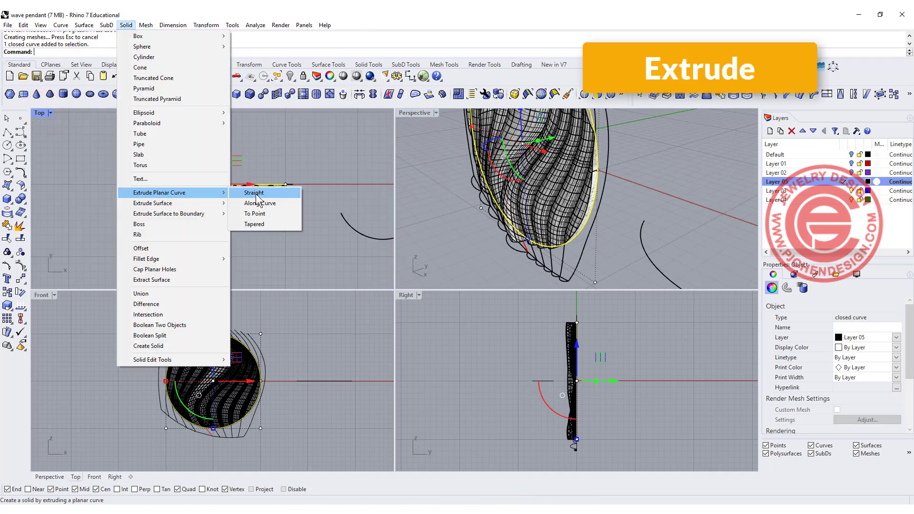
left_click(265, 192)
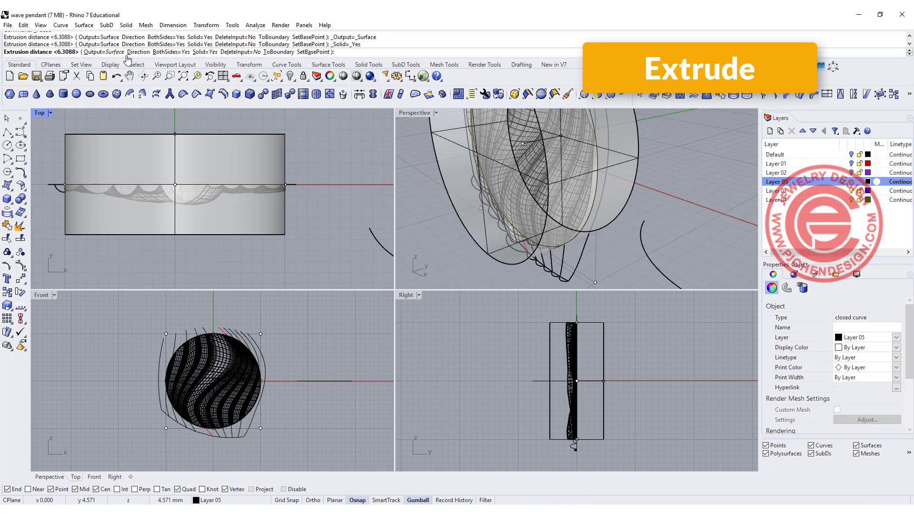
left_click(168, 52)
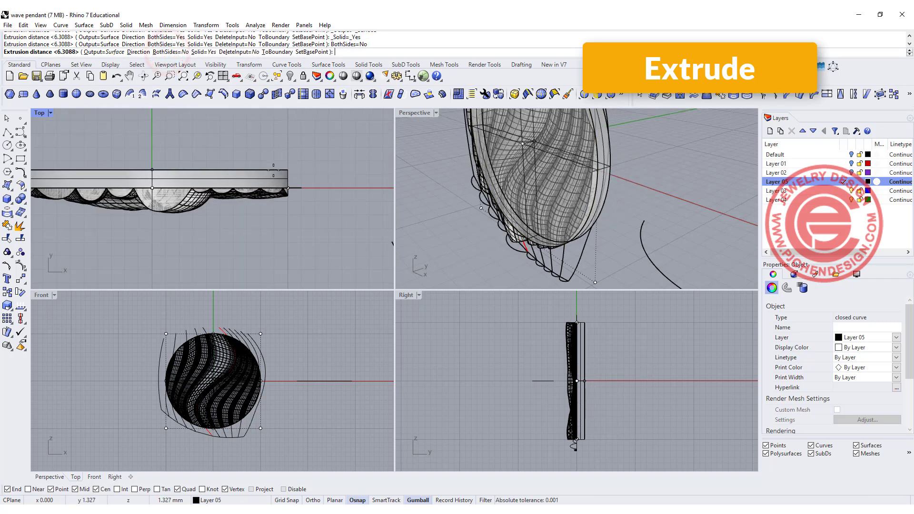
left_click(278, 162)
left_click(339, 156)
- Shell the backing disc with a thickness of 1 mm, removing its back face
right_click_drag(634, 195, 594, 203)
scroll(587, 196, "up", 4)
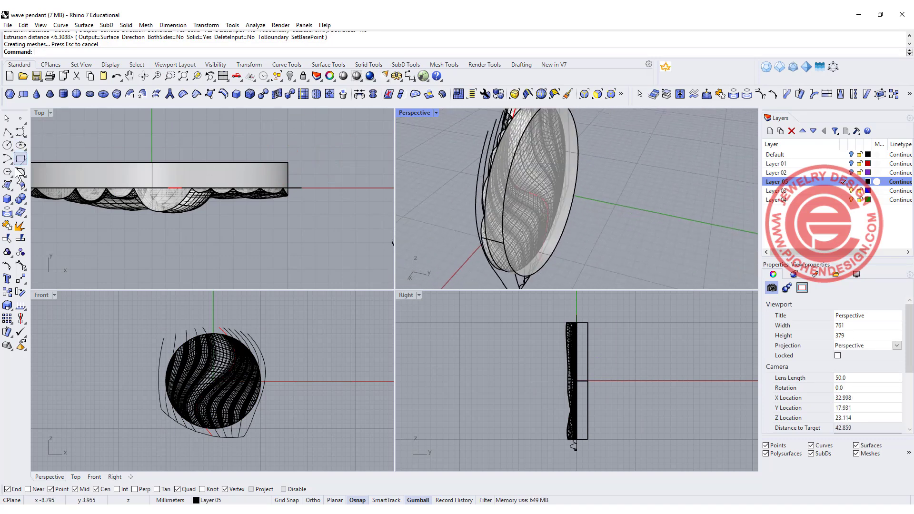
type("Shell")
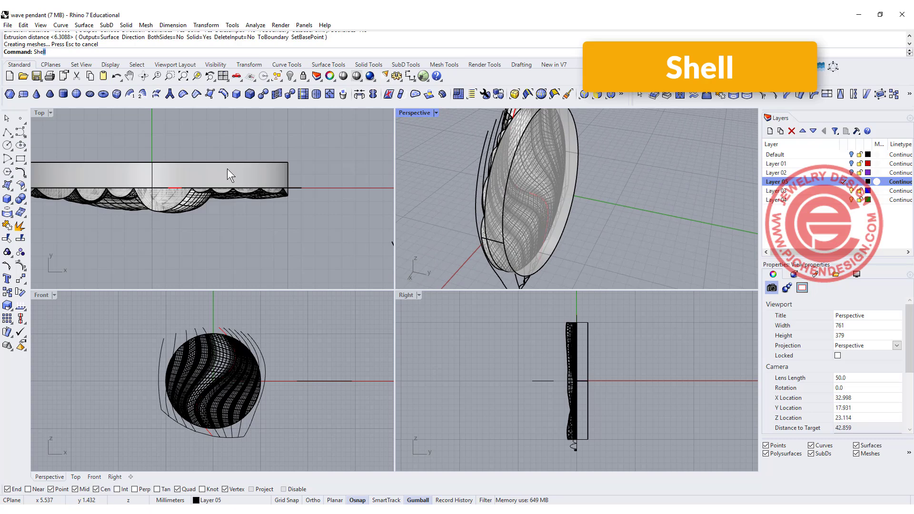
key("Return")
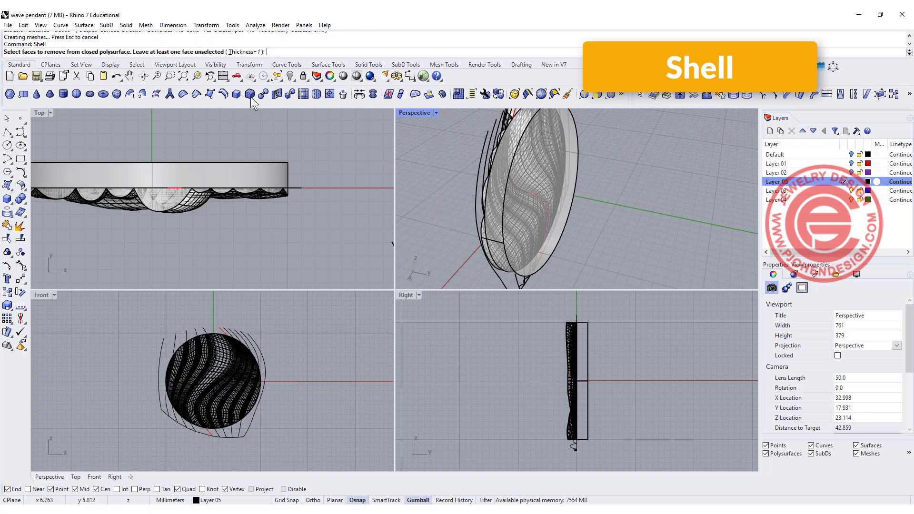
left_click(575, 170)
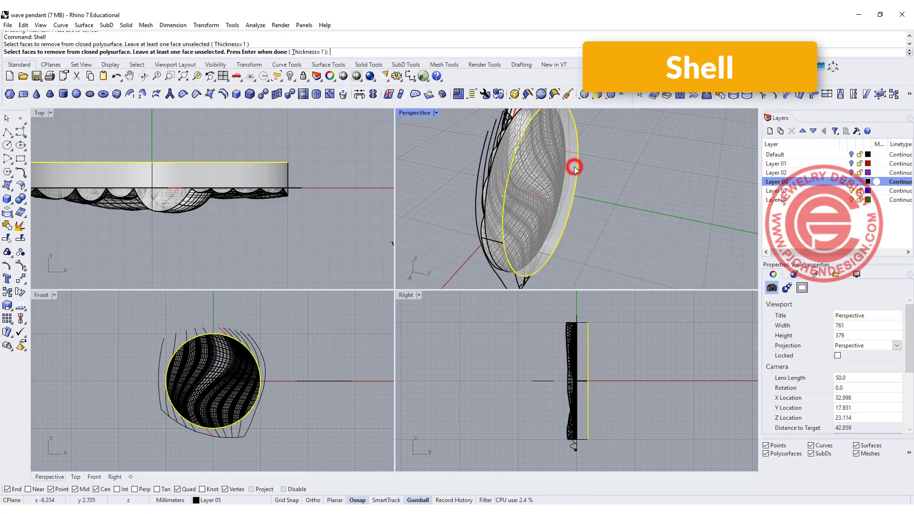
key("Return")
scroll(537, 217, "up", 4)
right_click_drag(617, 197, 608, 221)
- Move the bail from behind the pendant to above its upper edge and lower it toward the disc
scroll(579, 217, "down", 6)
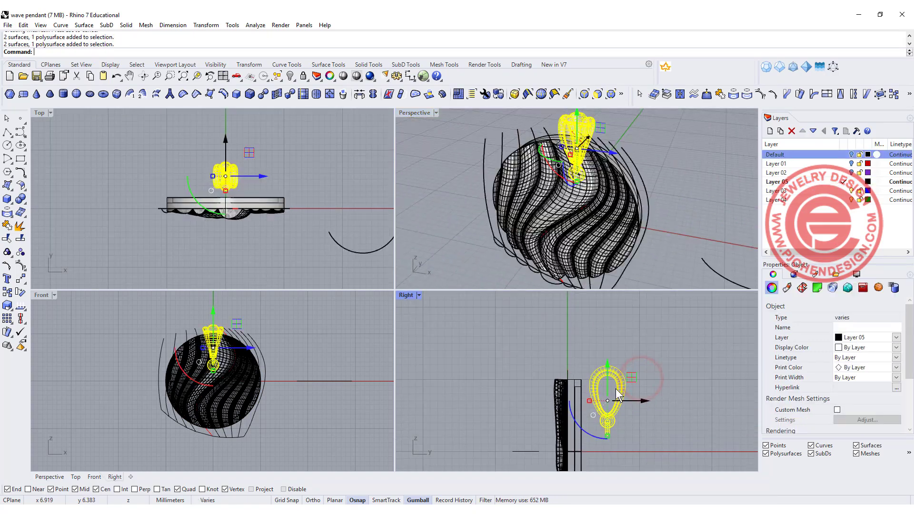
left_click_drag(630, 381, 593, 320)
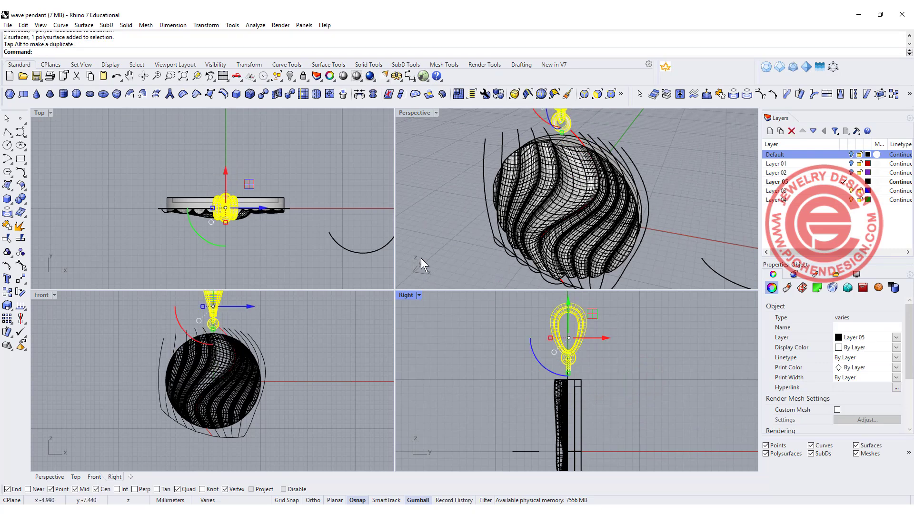
left_click(296, 326)
scroll(235, 318, "up", 4)
left_click_drag(249, 364, 199, 336)
left_click_drag(224, 299, 223, 317)
left_click(445, 342)
right_click_drag(516, 181, 457, 126)
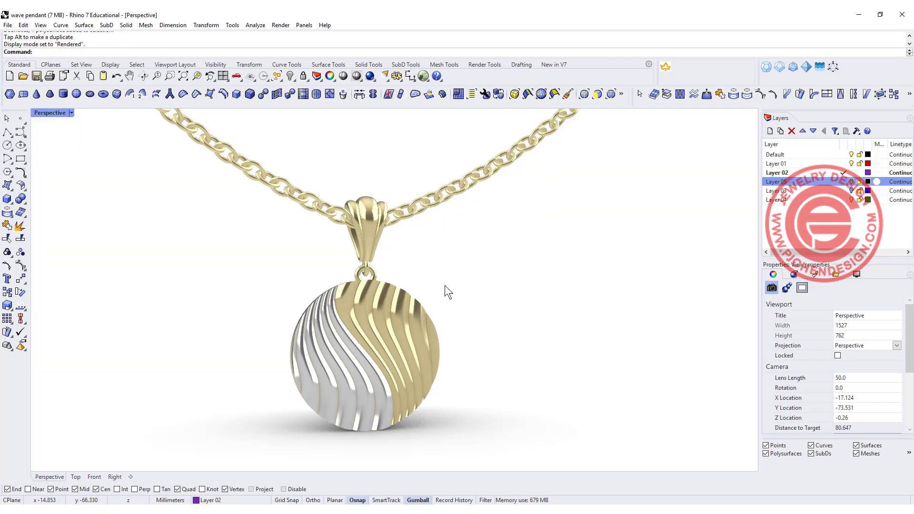
right_click_drag(445, 290, 508, 196)
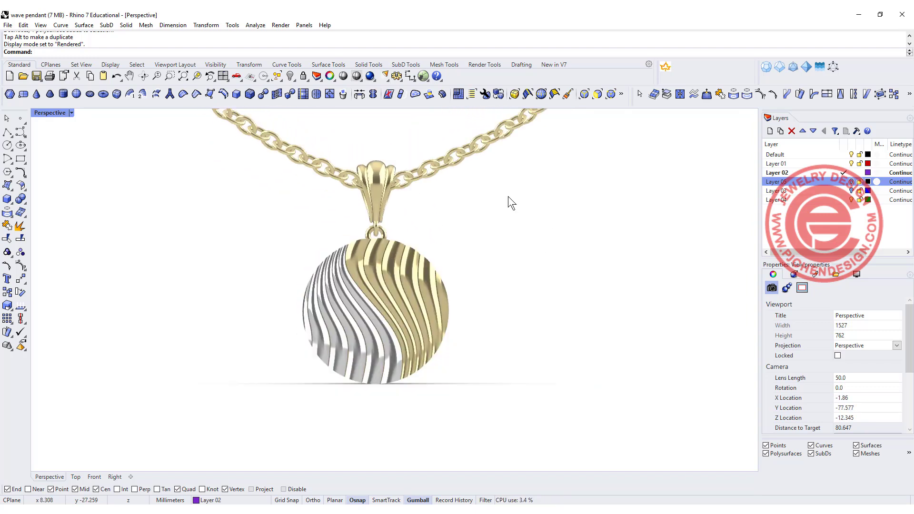